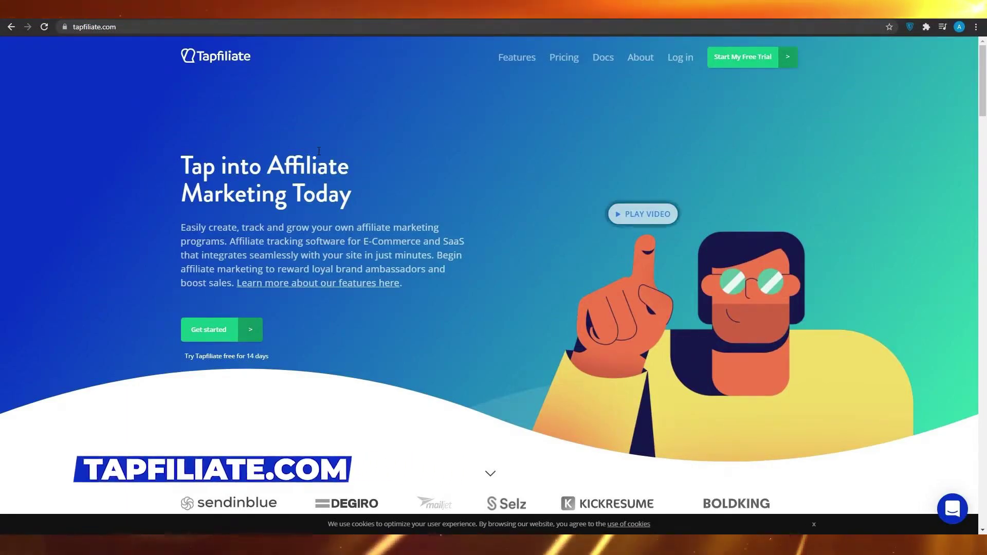
# Open the free 14-day trial signup form and look over its feature list
pyautogui.scroll(-3, 285, 179)
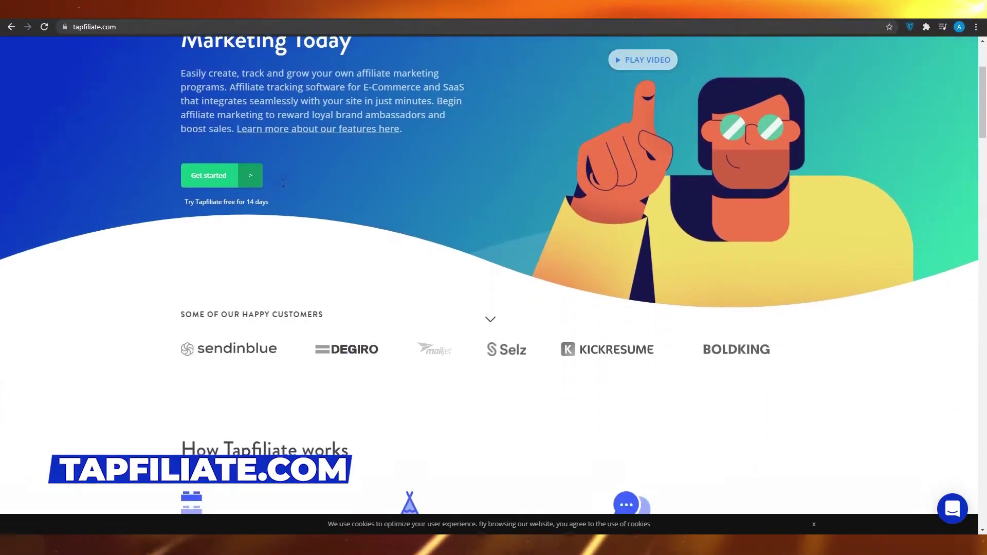
pyautogui.click(213, 180)
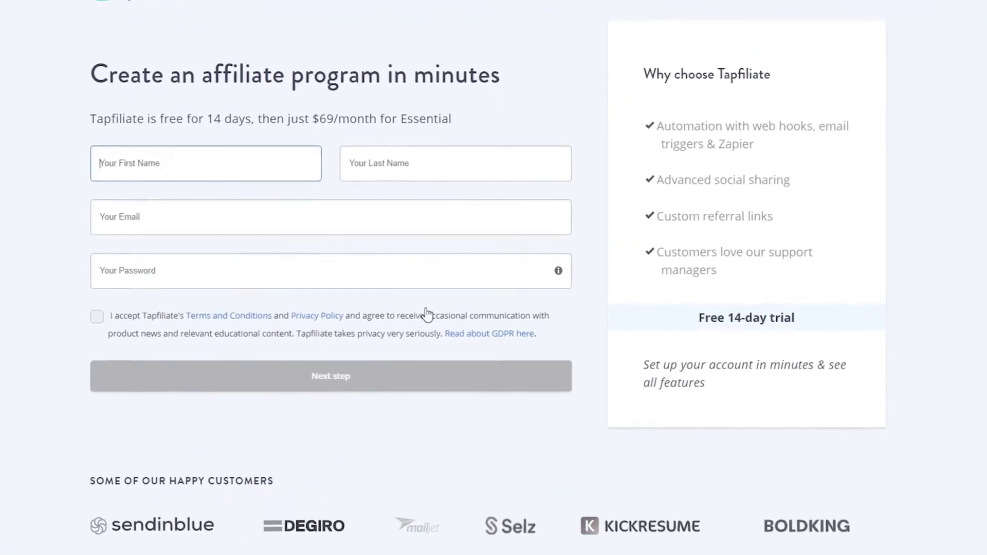
pyautogui.click(662, 125)
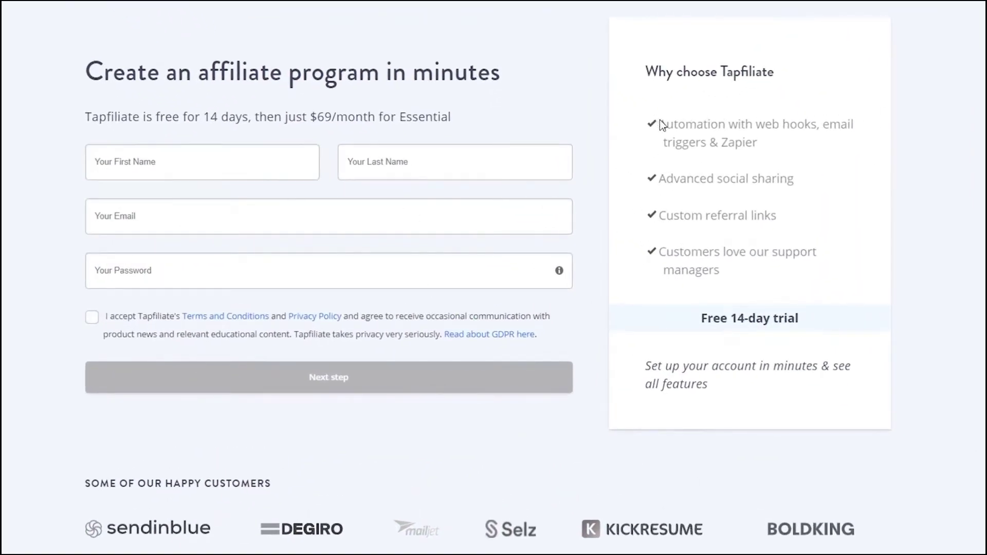
pyautogui.moveTo(662, 126); pyautogui.dragTo(812, 254)
pyautogui.click(753, 216)
pyautogui.scroll(-2, 698, 268)
pyautogui.scroll(2, 315, 213)
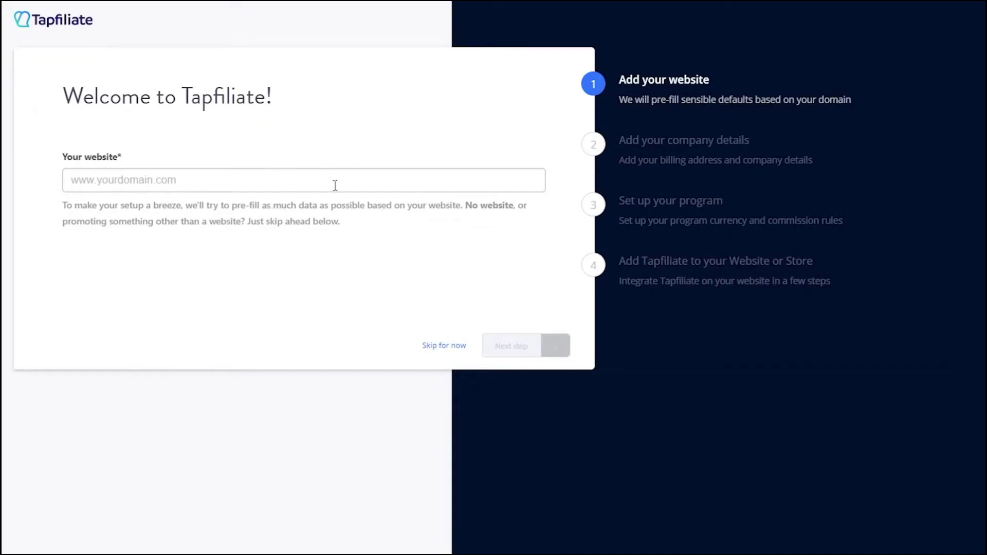
# Leave the website field blank and skip past the website and company details steps
pyautogui.click(364, 188)
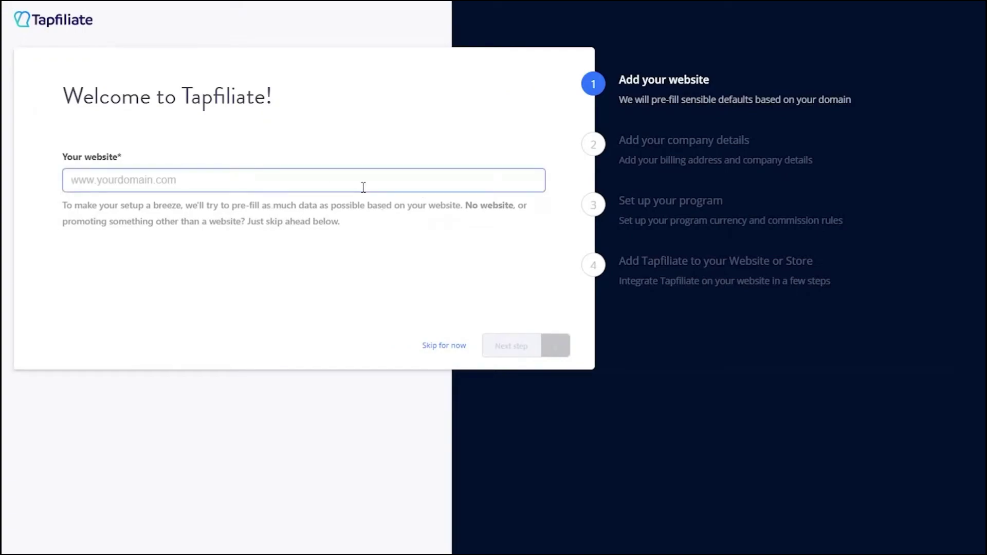
pyautogui.write('www')
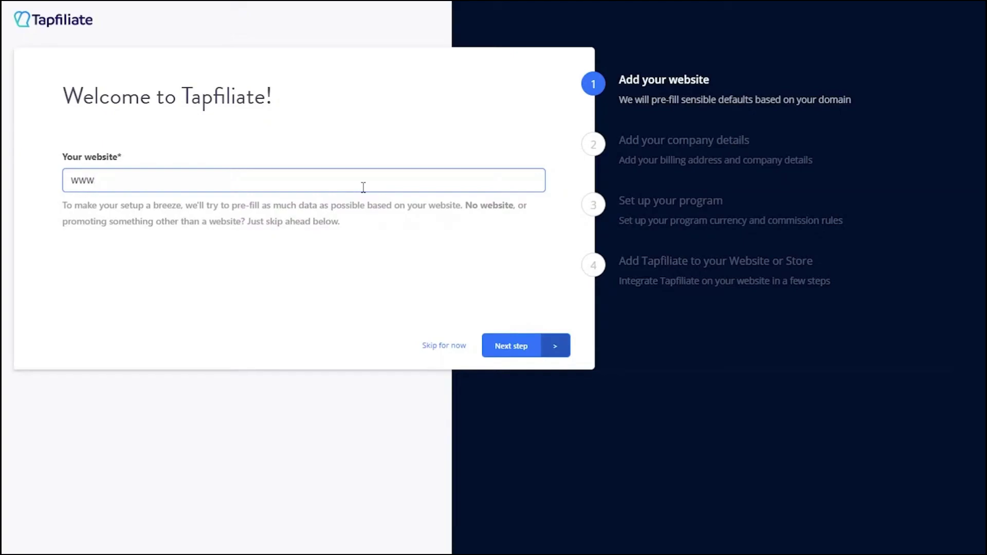
pyautogui.press('BackSpace')
pyautogui.press('BackSpace')
pyautogui.press('BackSpace')
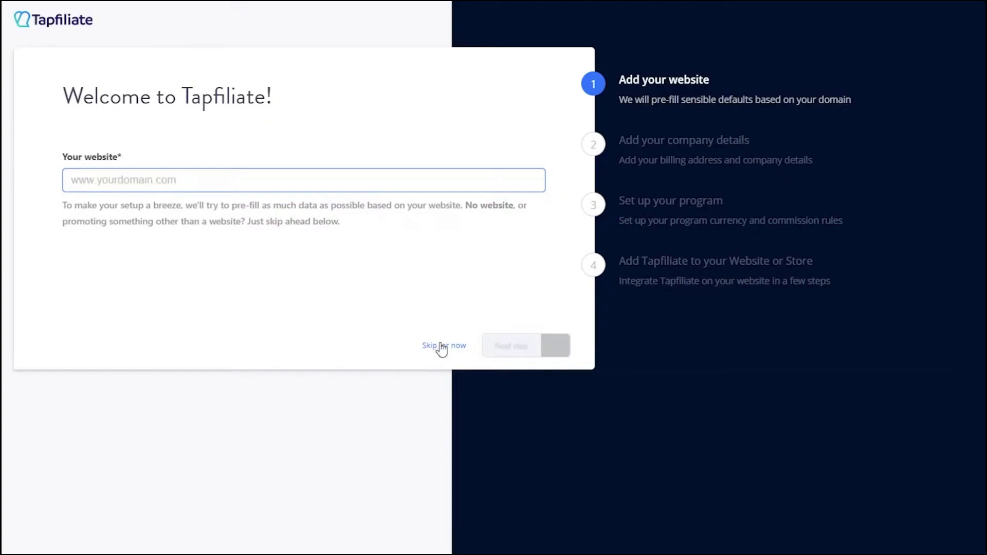
pyautogui.click(458, 351)
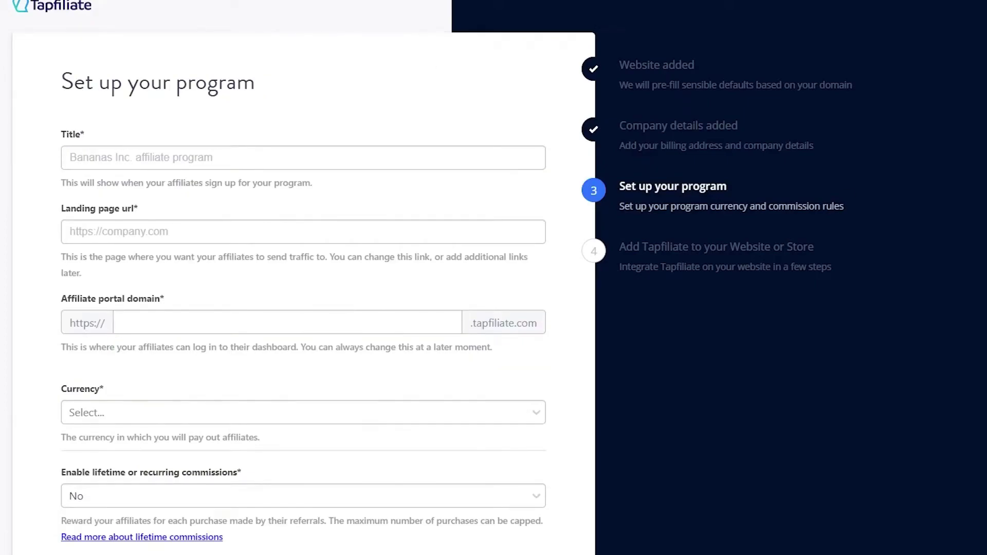
# Title the program 'Weight Loss Affiliate Program'
pyautogui.click(336, 155)
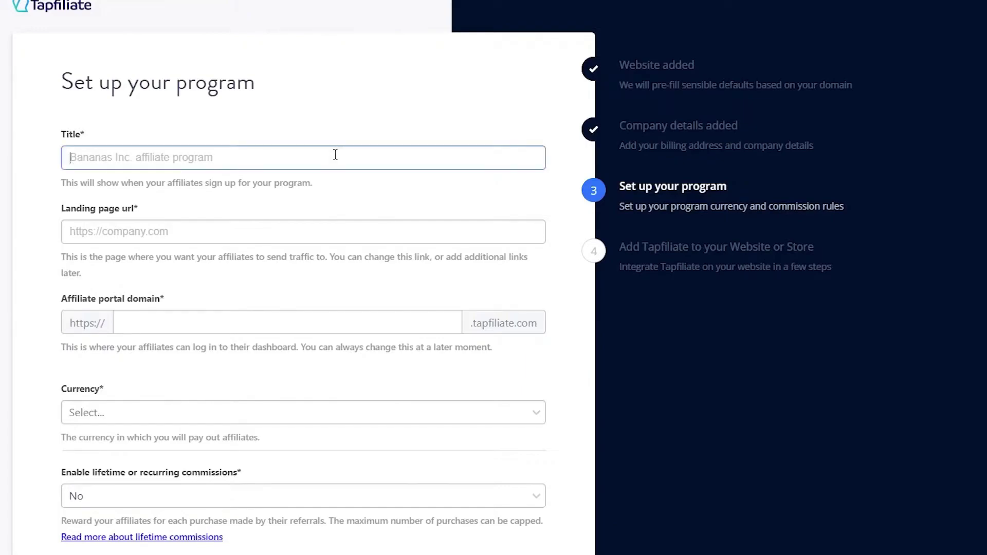
pyautogui.write('WeightLoss Aff')
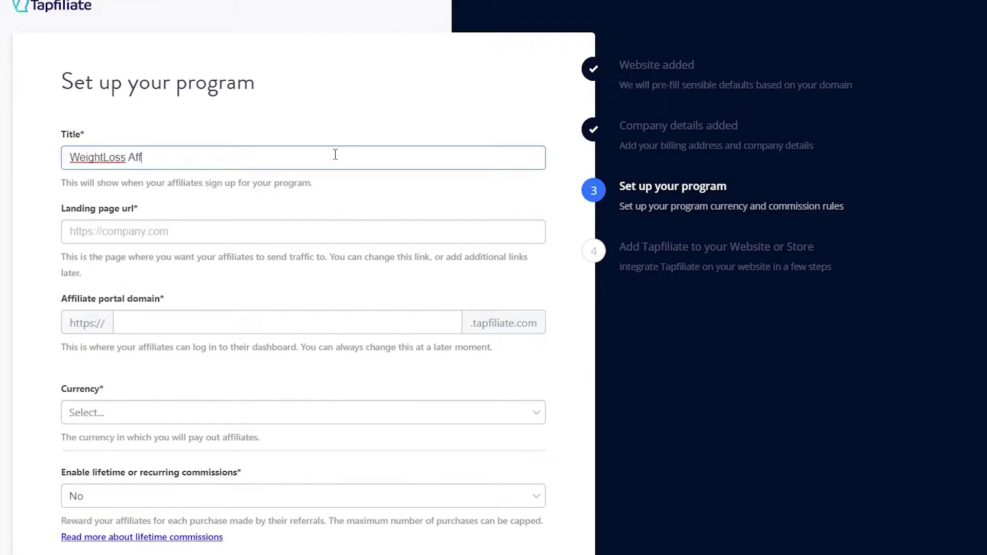
pyautogui.write('iliate Program')
pyautogui.click(105, 161)
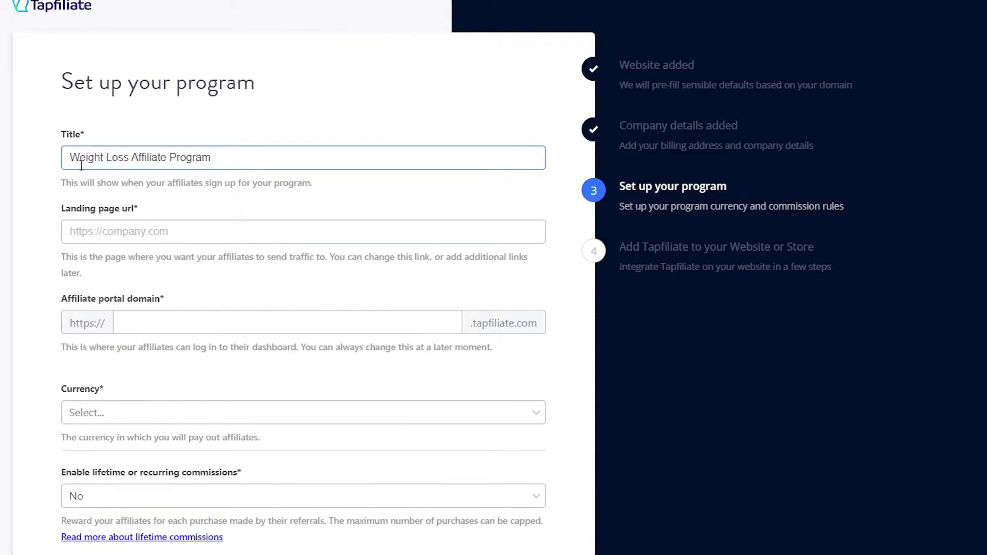
# Enter youtube.com as the landing page URL and weightloss101 as the portal domain
pyautogui.click(221, 233)
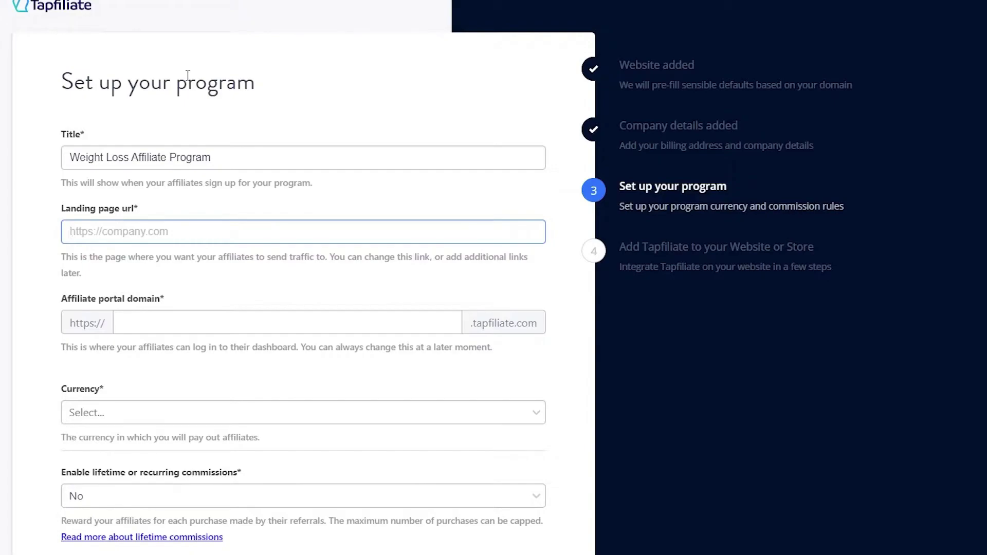
pyautogui.write('you')
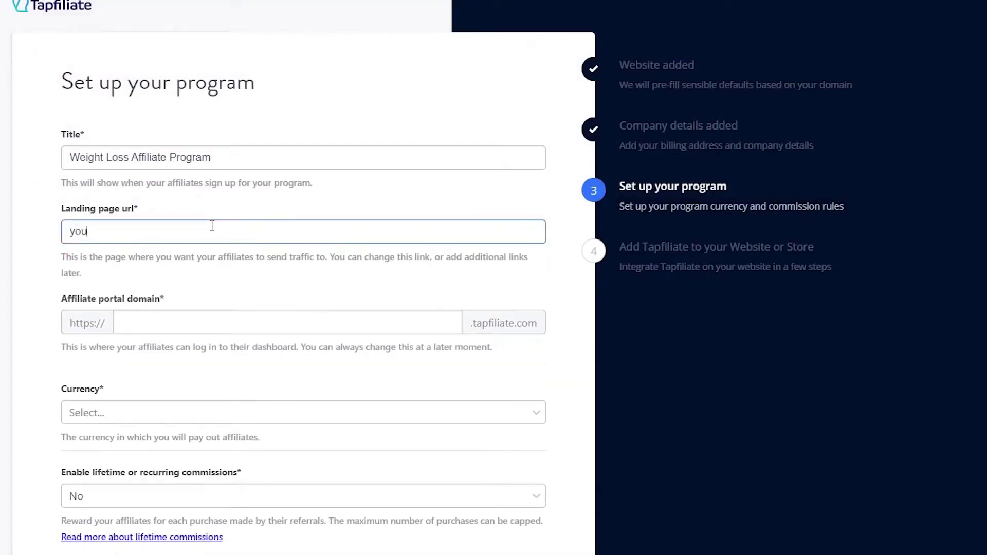
pyautogui.write('tube.com')
pyautogui.click(215, 266)
pyautogui.click(220, 319)
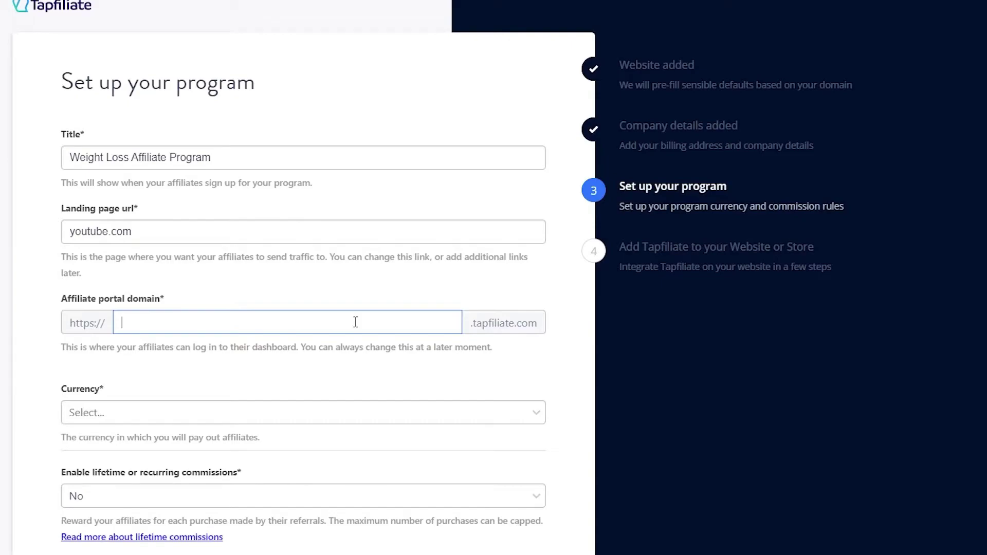
pyautogui.write('weightloss101')
# Set the program's payout currency to USD
pyautogui.click(123, 421)
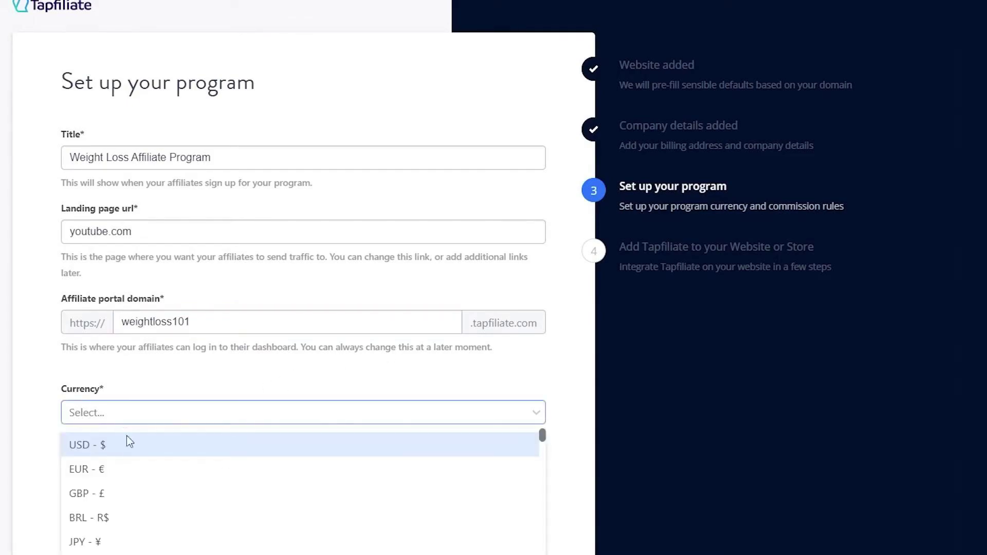
pyautogui.scroll(-3, 103, 535)
pyautogui.scroll(3, 103, 474)
pyautogui.click(87, 444)
# Make commissions recurring (SaaS / Subscription), added the Smart (connected) way
pyautogui.scroll(-3, 21, 366)
pyautogui.click(118, 372)
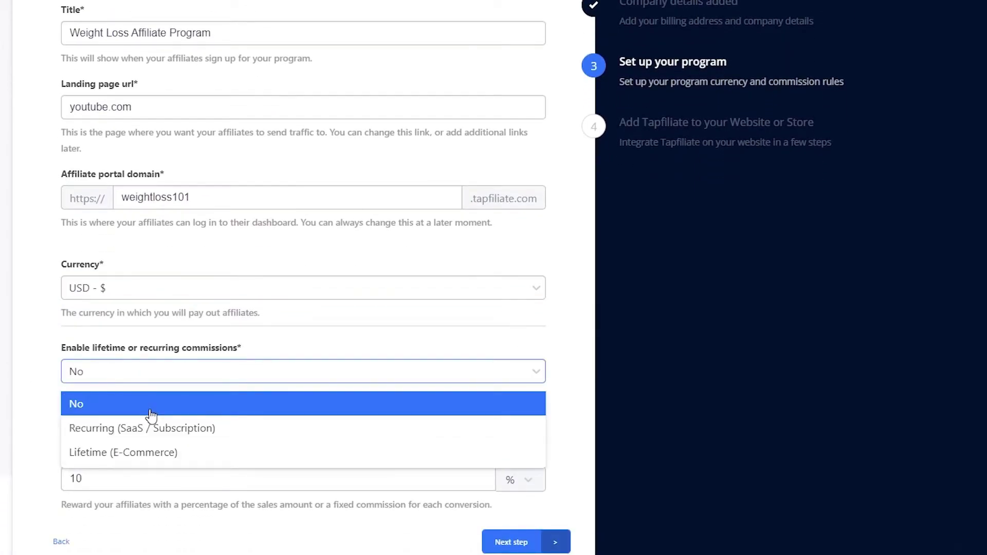
pyautogui.click(168, 432)
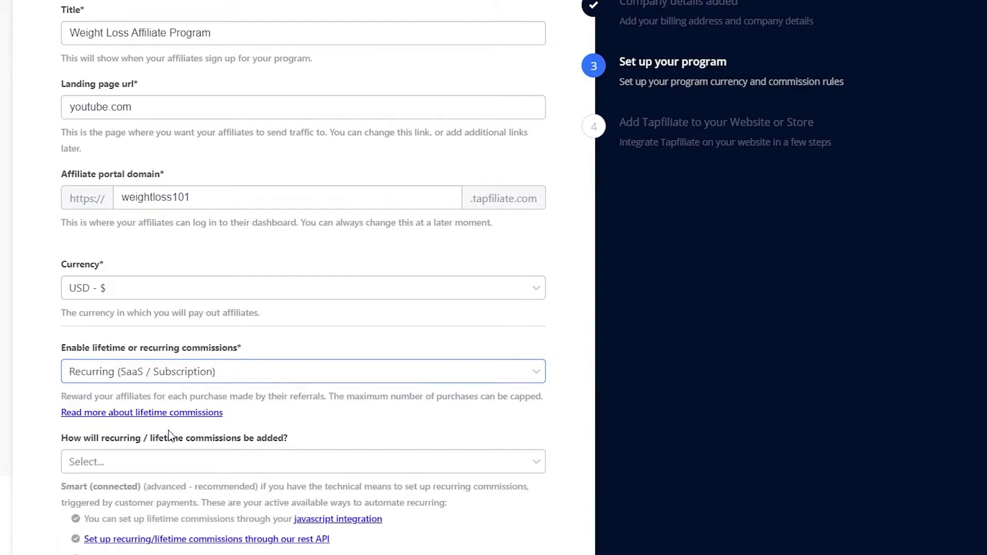
pyautogui.scroll(-3, 61, 401)
pyautogui.click(103, 327)
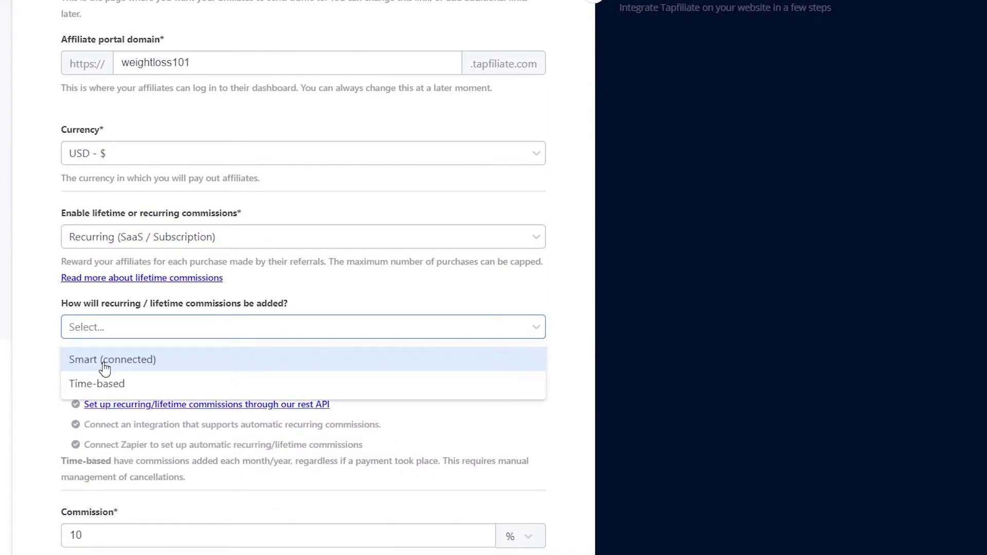
pyautogui.click(105, 361)
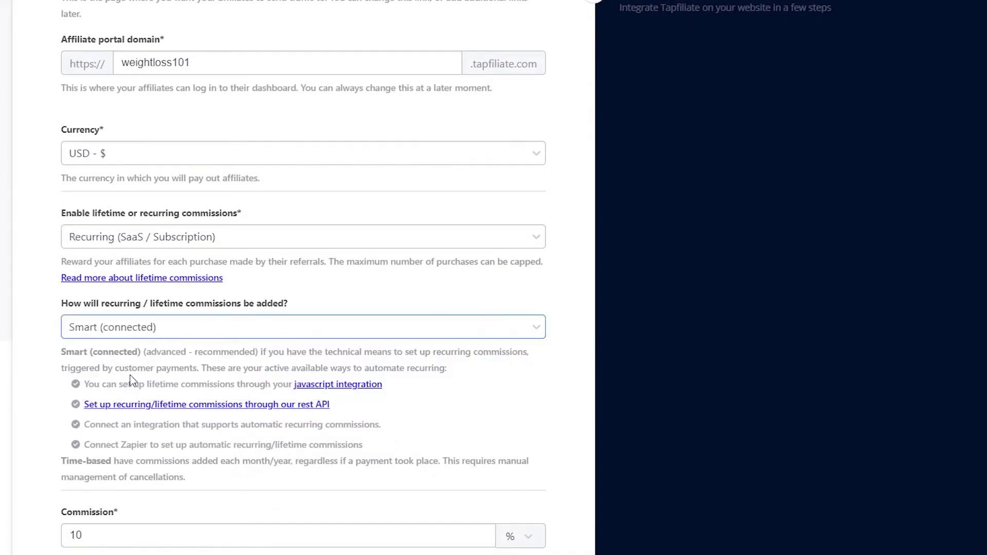
# Keep the 10% commission and submit the program setup step
pyautogui.scroll(-1, 132, 381)
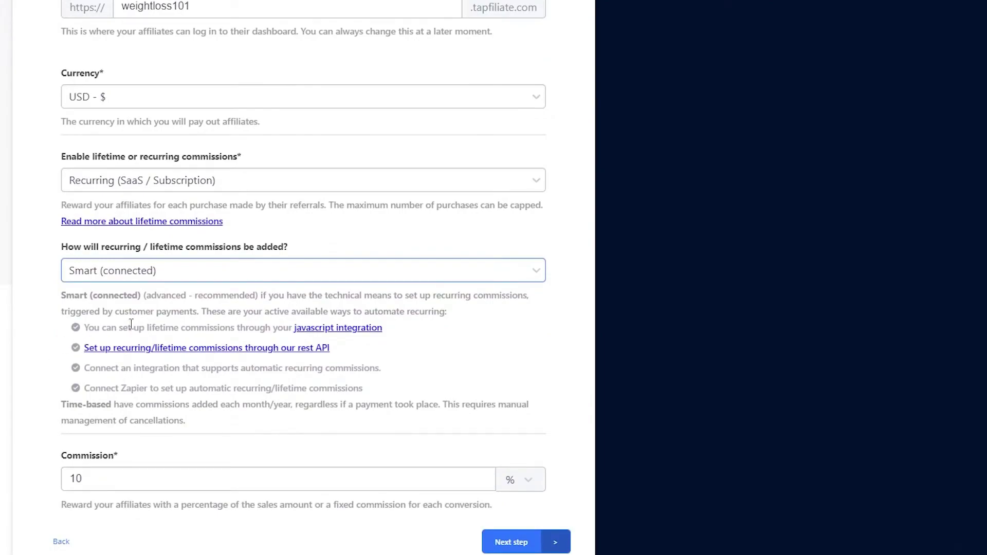
pyautogui.moveTo(378, 388); pyautogui.dragTo(55, 324)
pyautogui.click(75, 369)
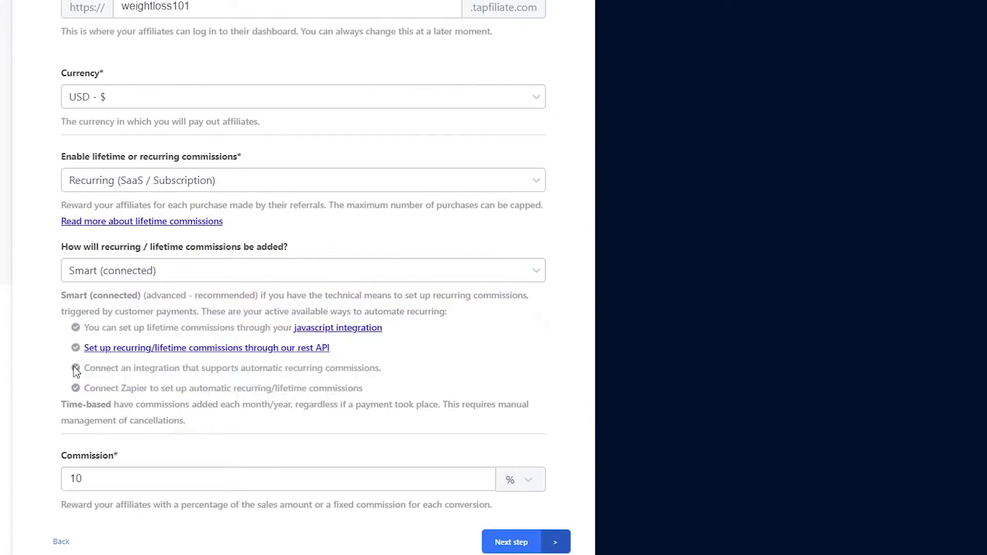
pyautogui.click(131, 479)
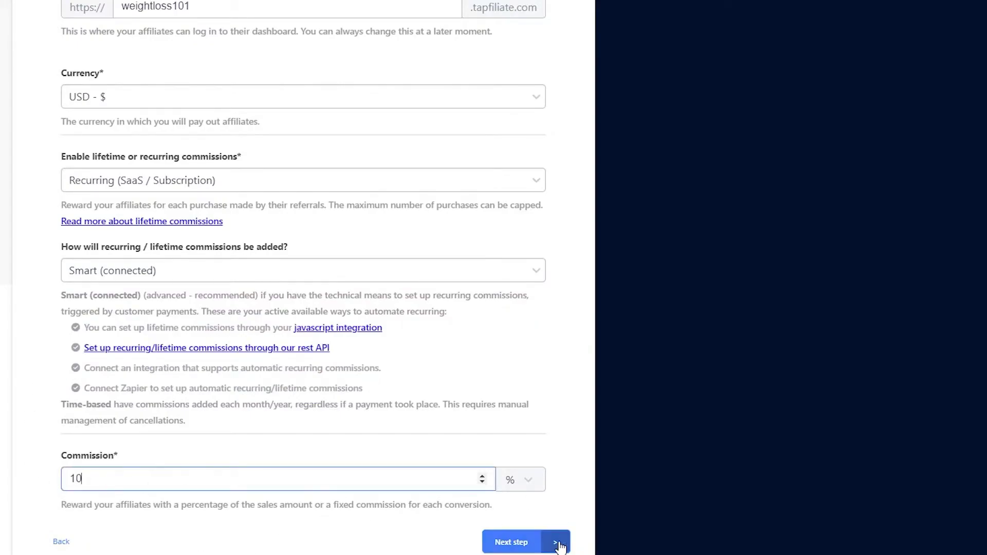
pyautogui.click(509, 541)
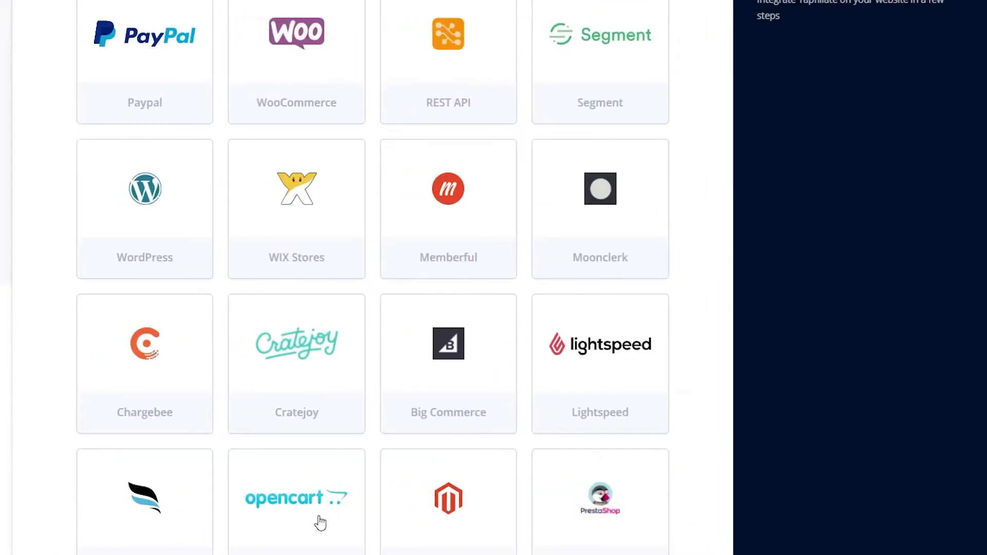
# Browse the supported platform tiles and open the WordPress integration guide
pyautogui.scroll(6, 319, 522)
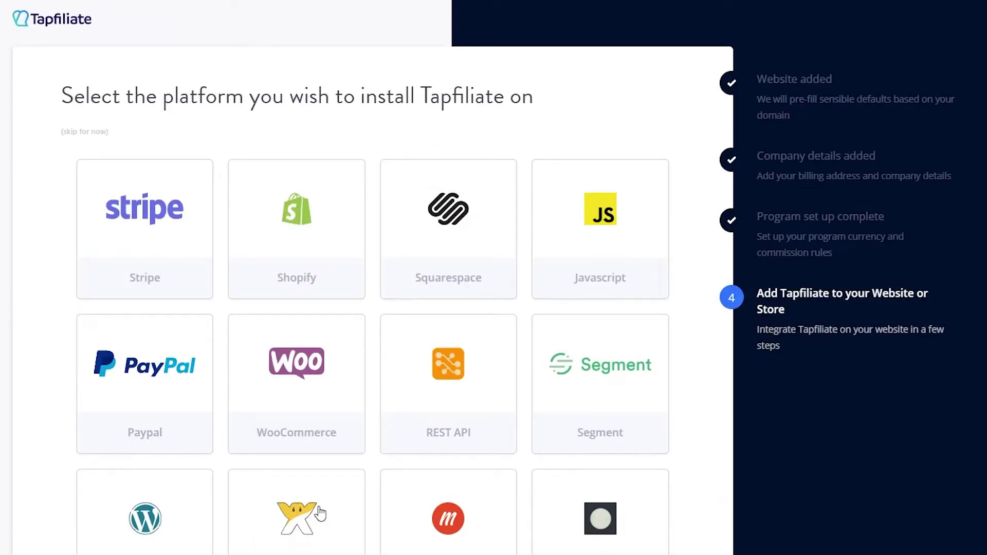
pyautogui.scroll(-3, 323, 512)
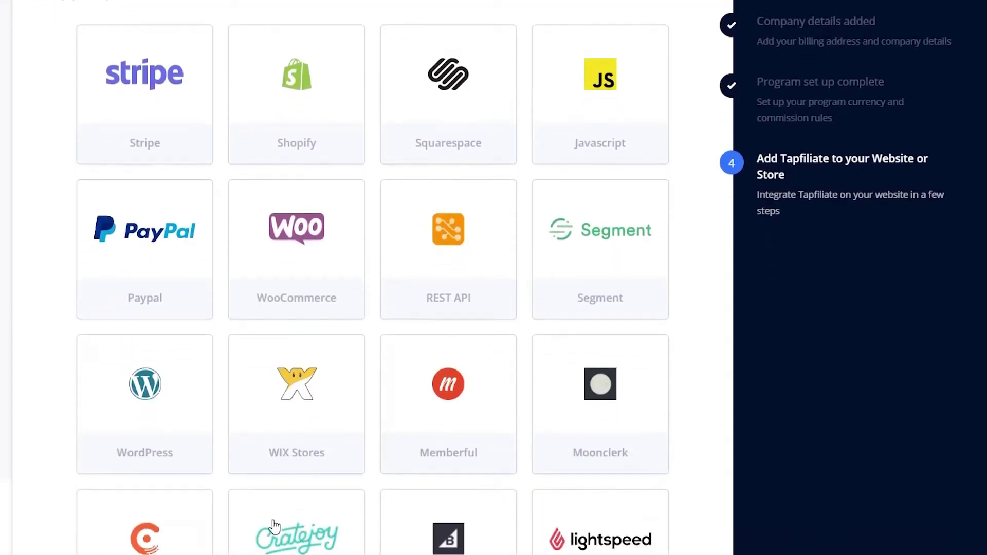
pyautogui.scroll(-4, 368, 434)
pyautogui.scroll(-3, 406, 423)
pyautogui.scroll(-7, 402, 415)
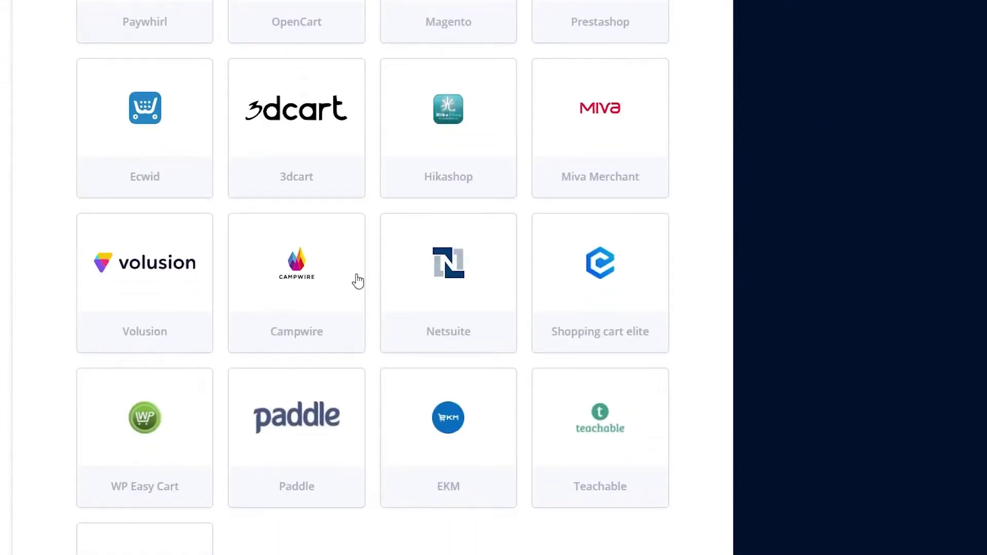
pyautogui.scroll(17, 353, 360)
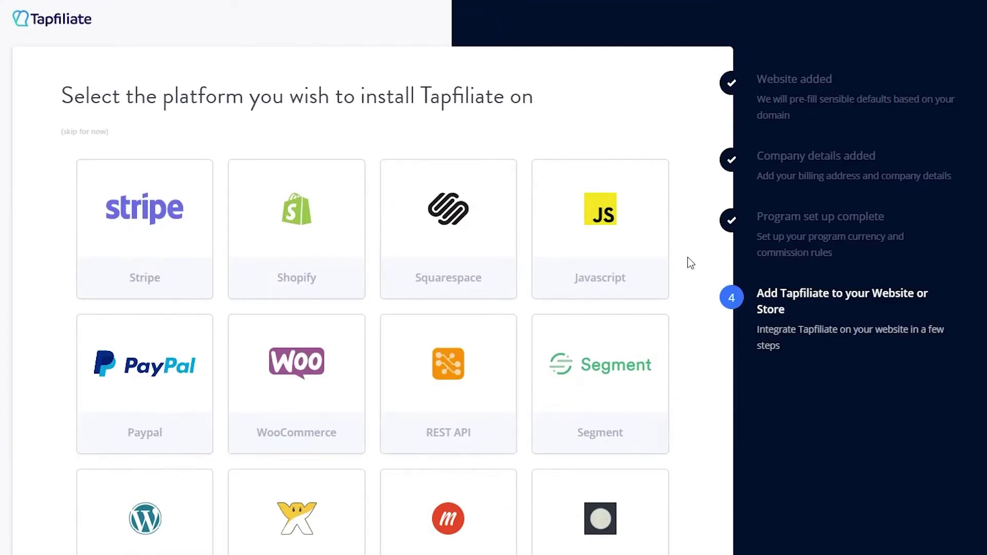
pyautogui.scroll(-5, 679, 262)
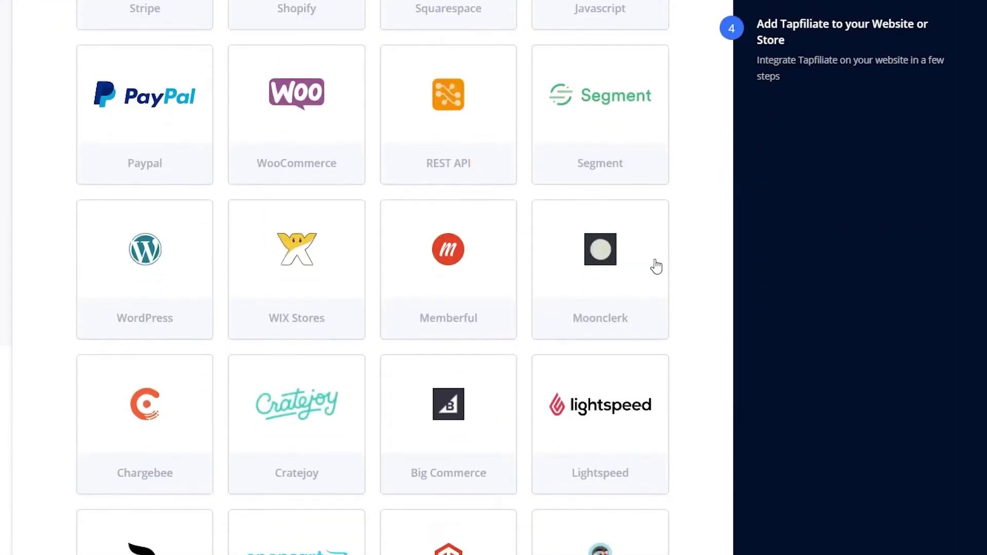
pyautogui.click(178, 275)
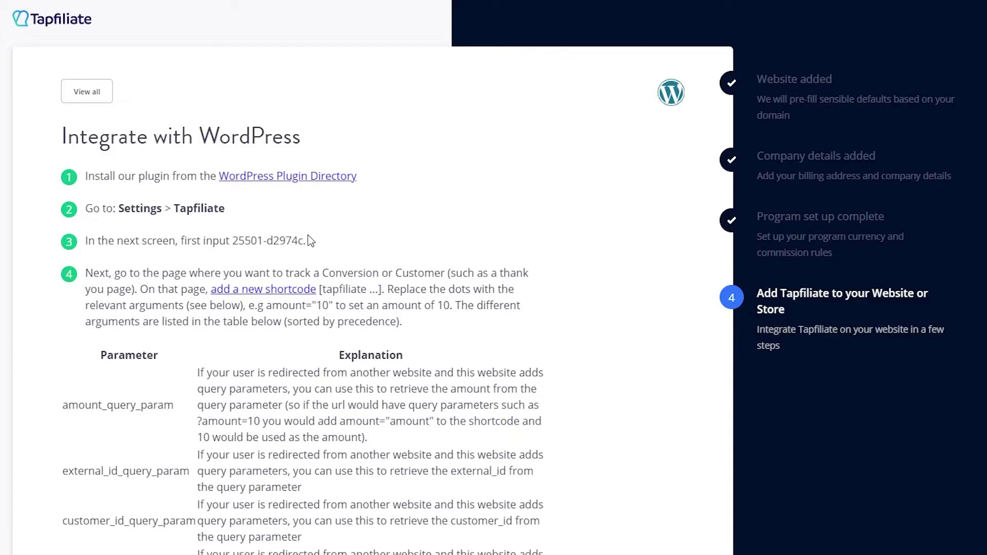
# Read through the WordPress integration instructions and complete the setup wizard
pyautogui.scroll(-9, 310, 241)
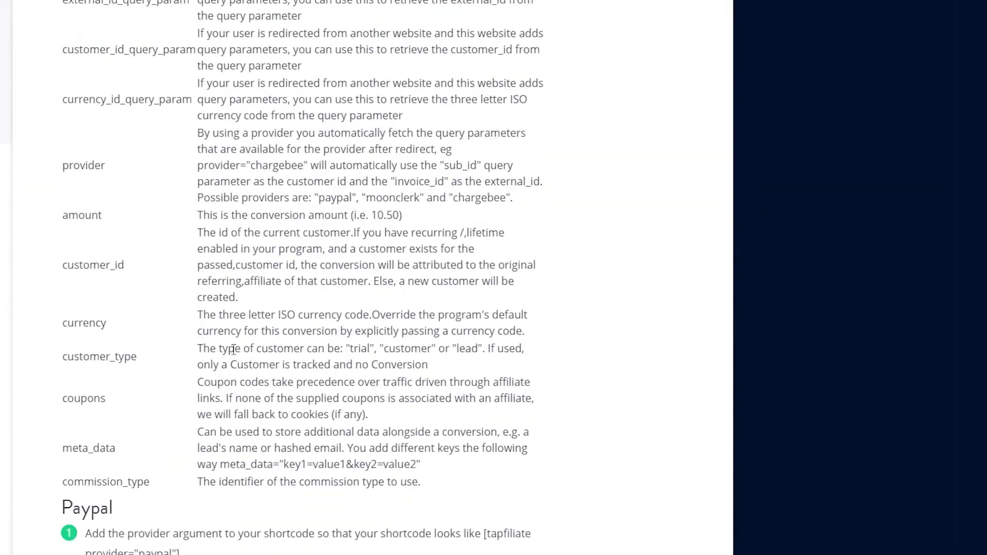
pyautogui.scroll(8, 227, 349)
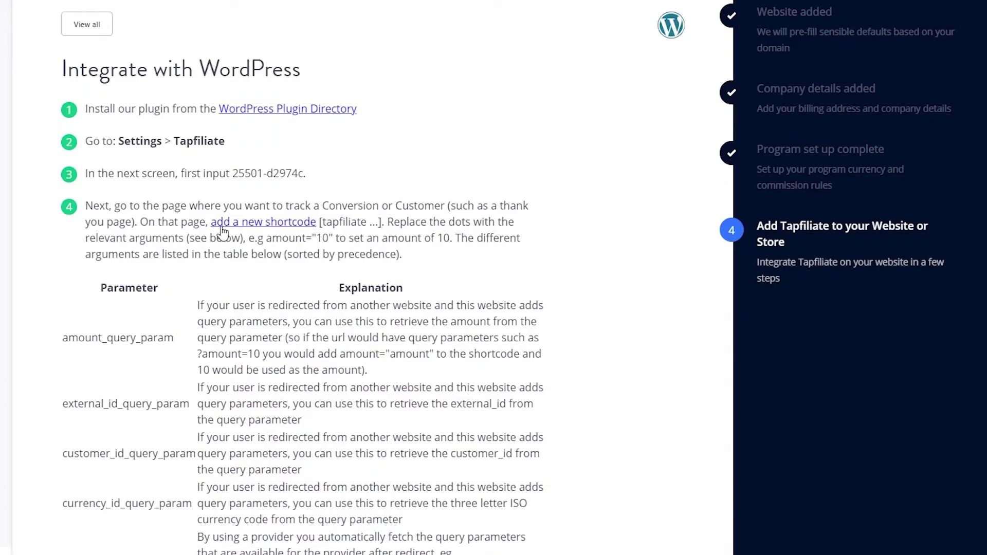
pyautogui.scroll(-20, 222, 232)
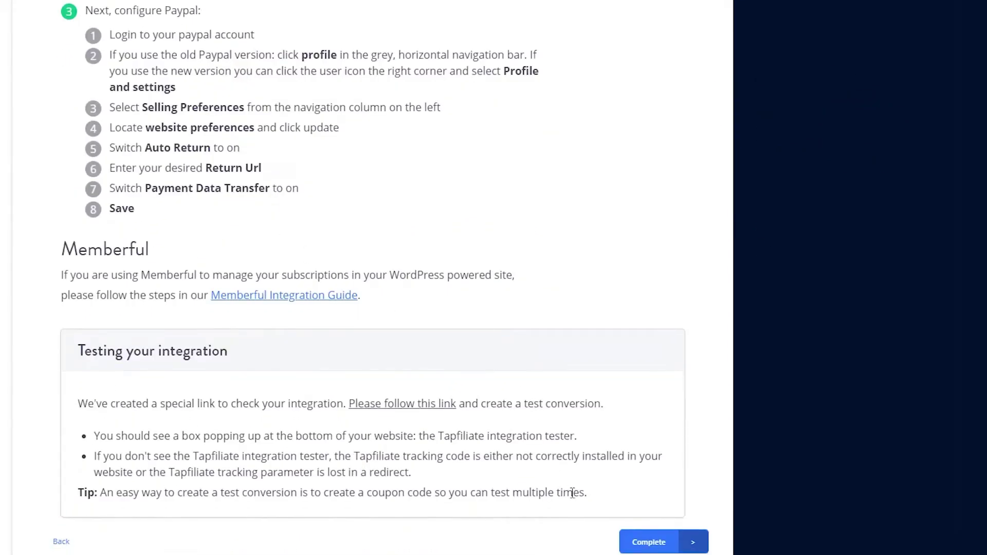
pyautogui.click(638, 540)
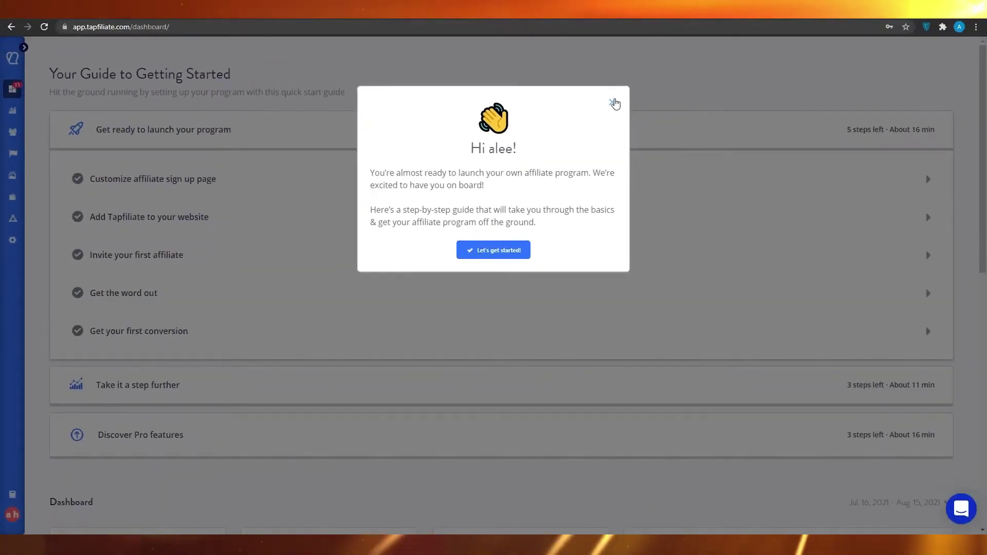
# Close the welcome popup, glance over the dashboard, and go to the Reports page
pyautogui.click(612, 103)
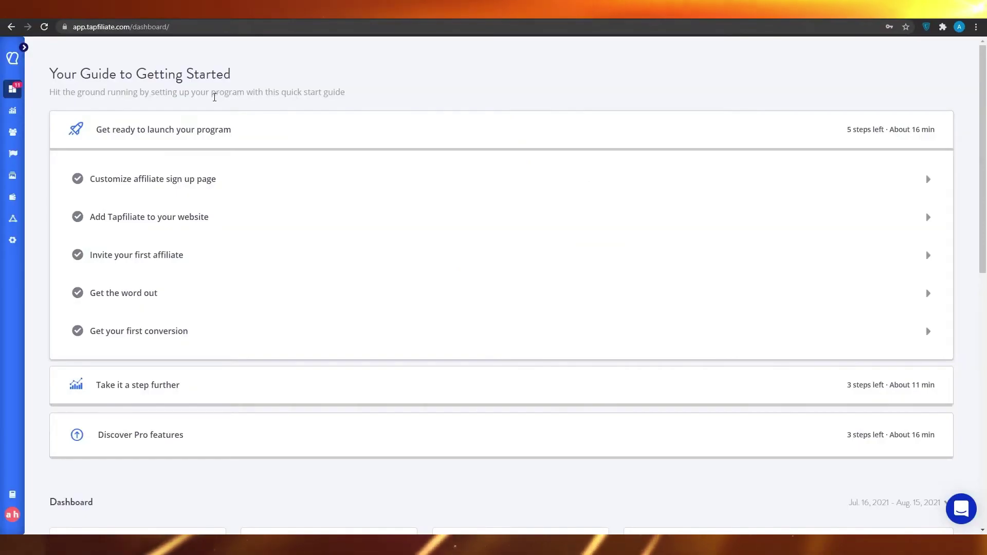
pyautogui.scroll(-8, 160, 260)
pyautogui.scroll(2, 160, 263)
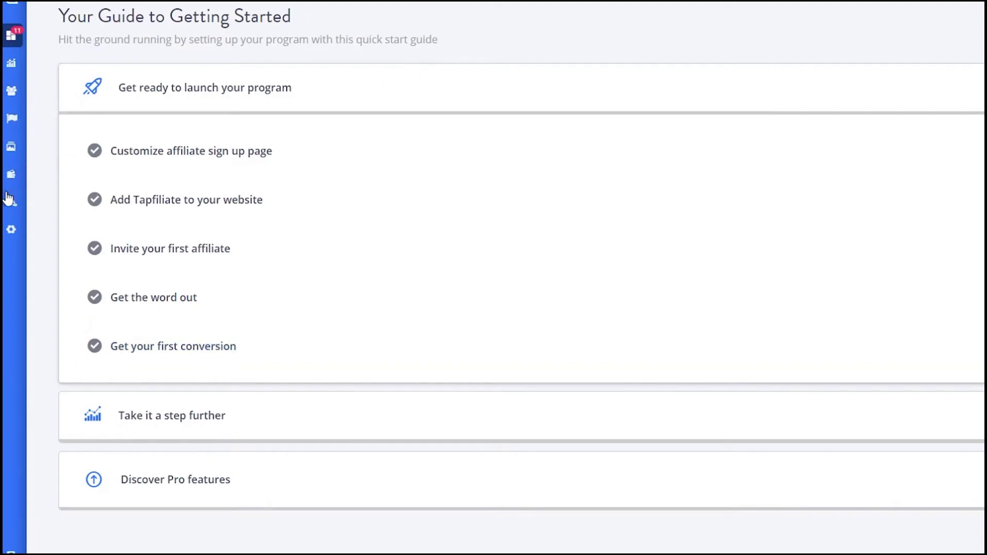
pyautogui.click(12, 64)
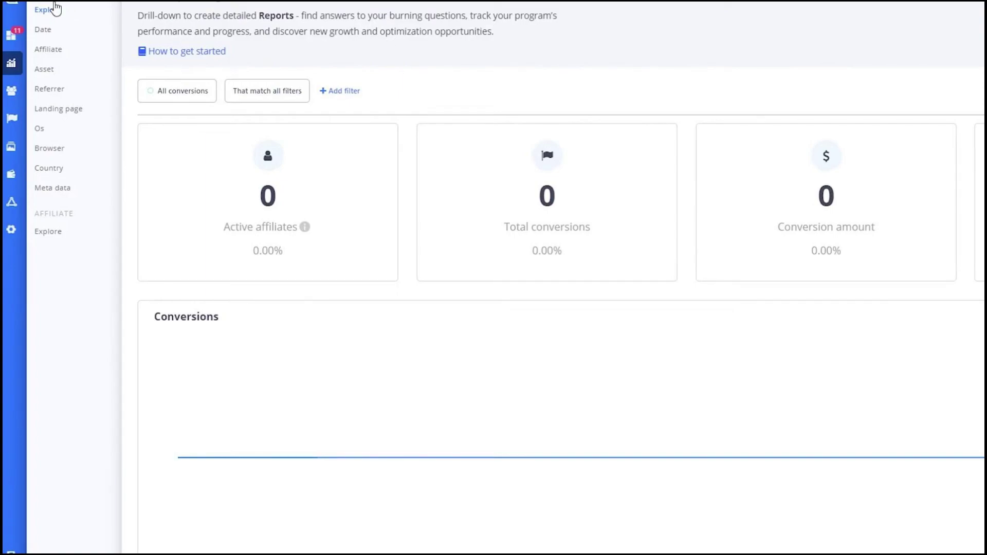
# Check the empty Affiliate, Asset and Country breakdowns, then switch to the Affiliates page
pyautogui.click(53, 50)
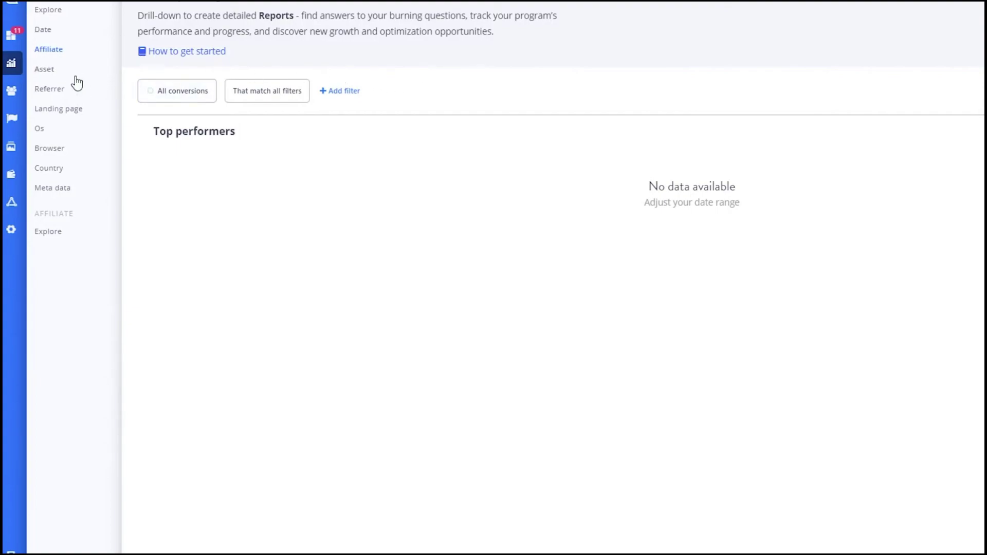
pyautogui.click(55, 71)
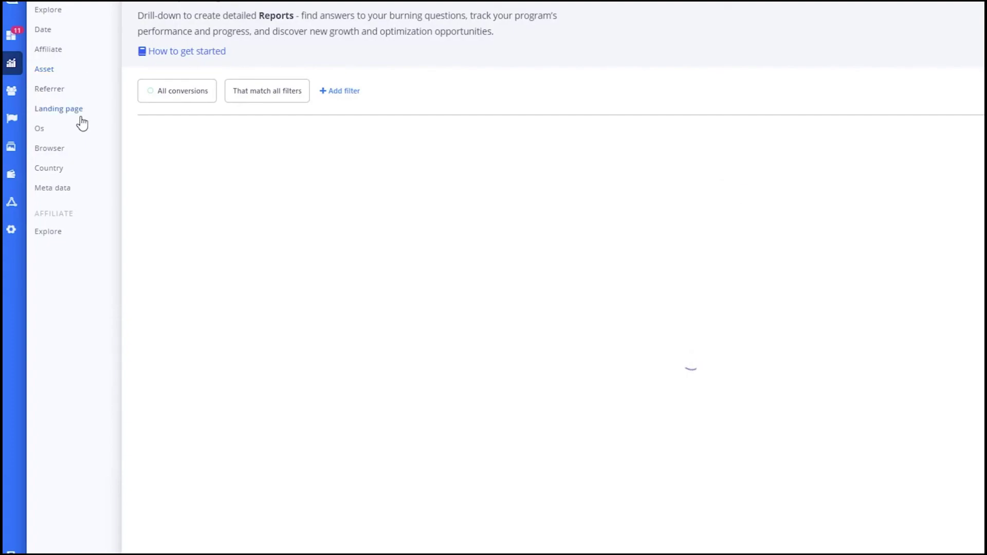
pyautogui.click(60, 168)
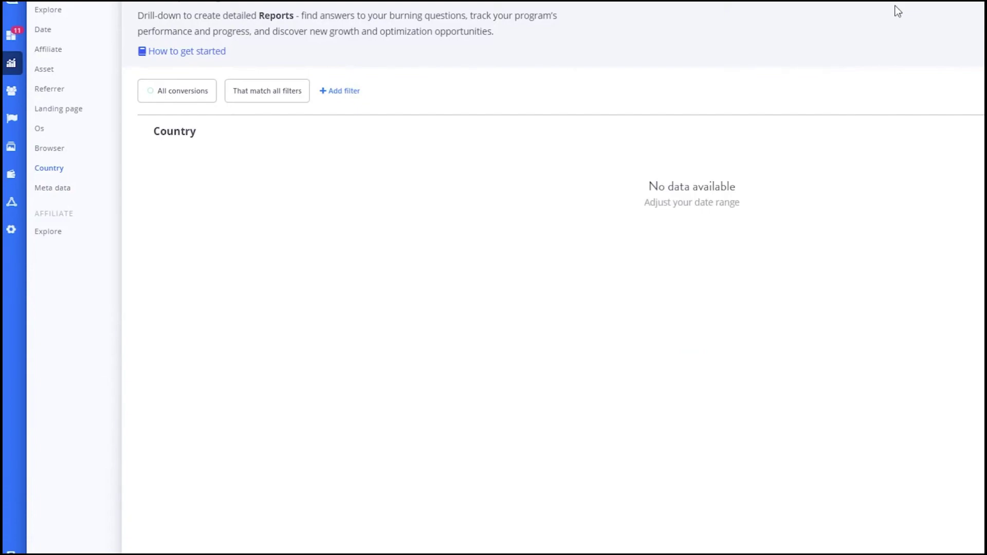
pyautogui.click(12, 91)
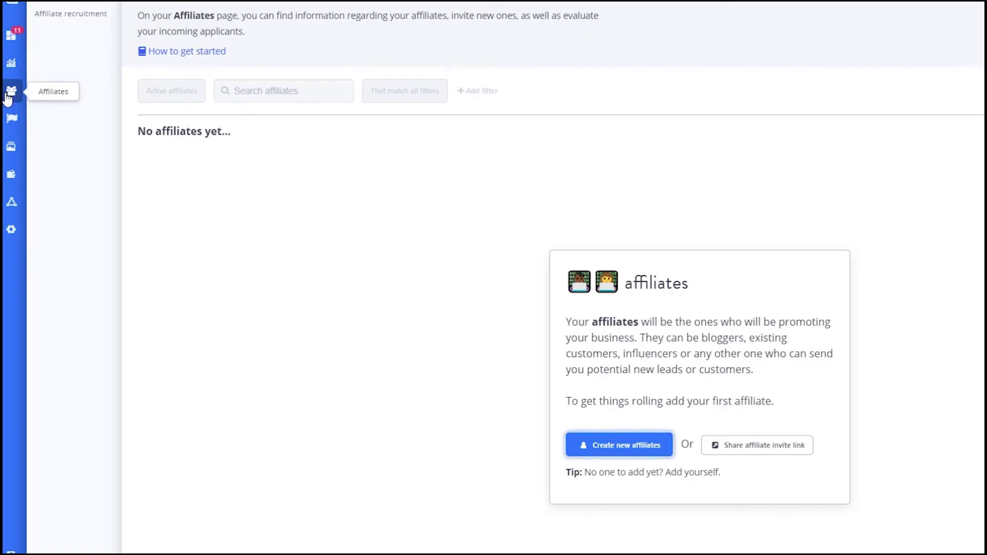
# Manually create a test affiliate, entering its first and last name
pyautogui.click(636, 448)
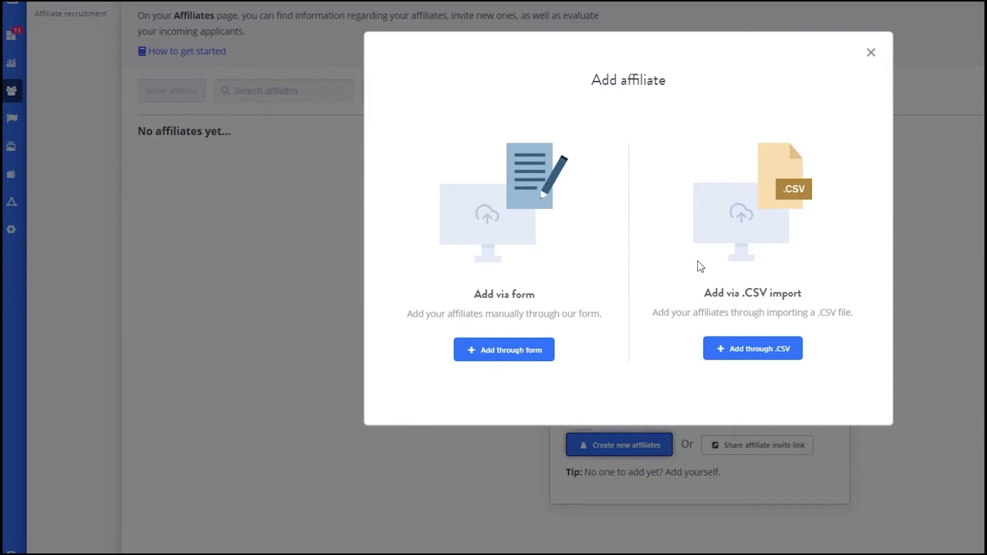
pyautogui.click(514, 351)
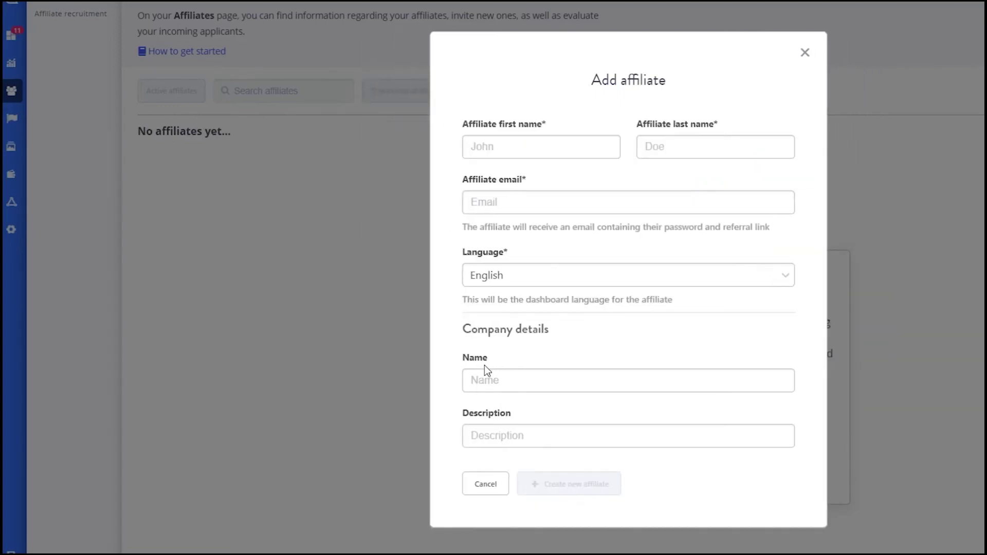
pyautogui.click(565, 138)
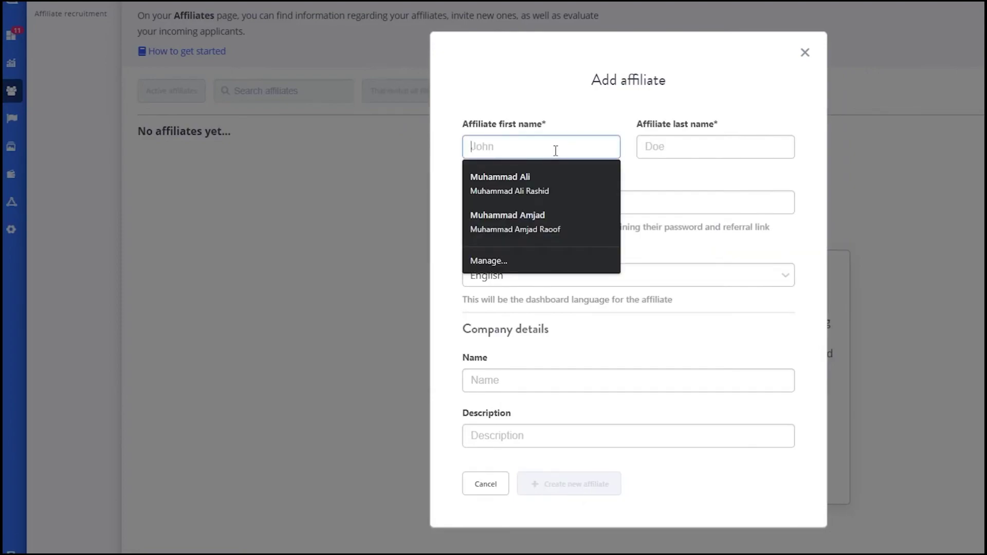
pyautogui.press('Escape')
pyautogui.write('Joh')
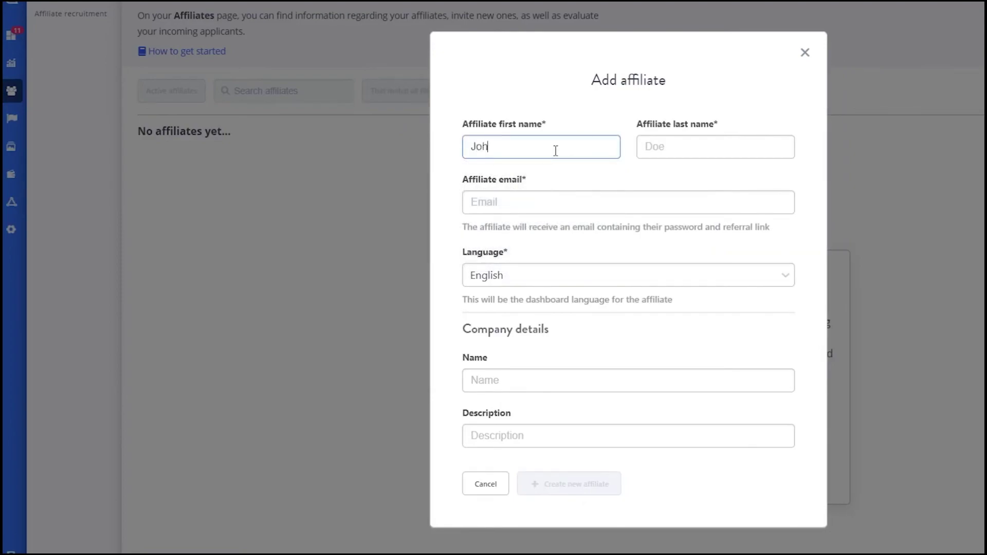
pyautogui.write('n')
pyautogui.click(732, 154)
pyautogui.write('Doe')
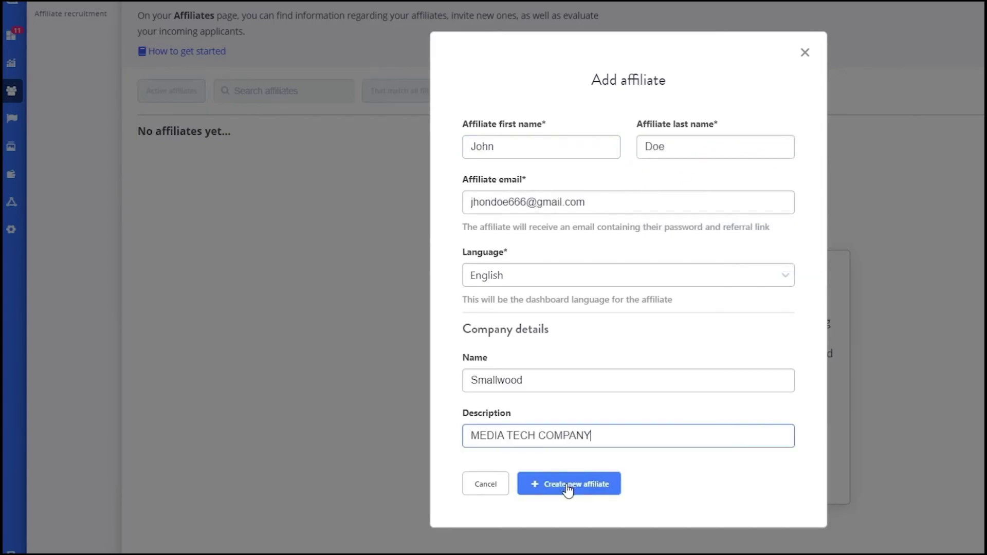
pyautogui.click(566, 486)
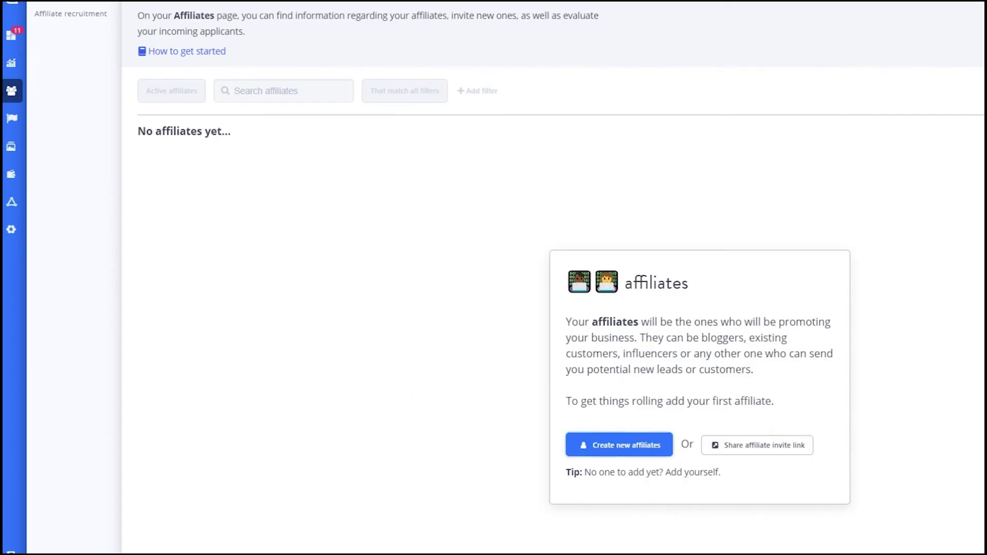
# Open the Conversions page from the sidebar flag icon
pyautogui.click(11, 119)
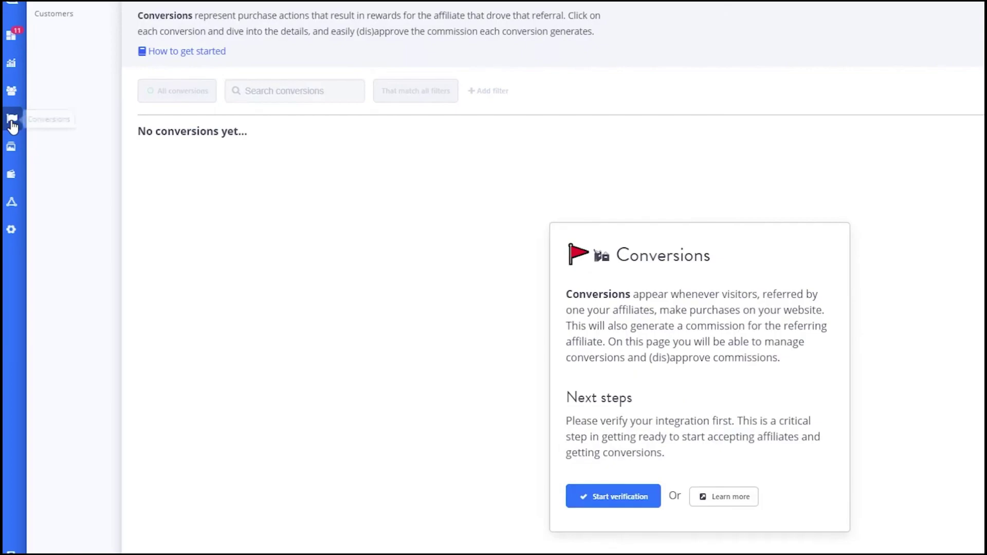
# Start a new asset on Assets, leave the type as Image banner, and close the form unsaved
pyautogui.click(11, 149)
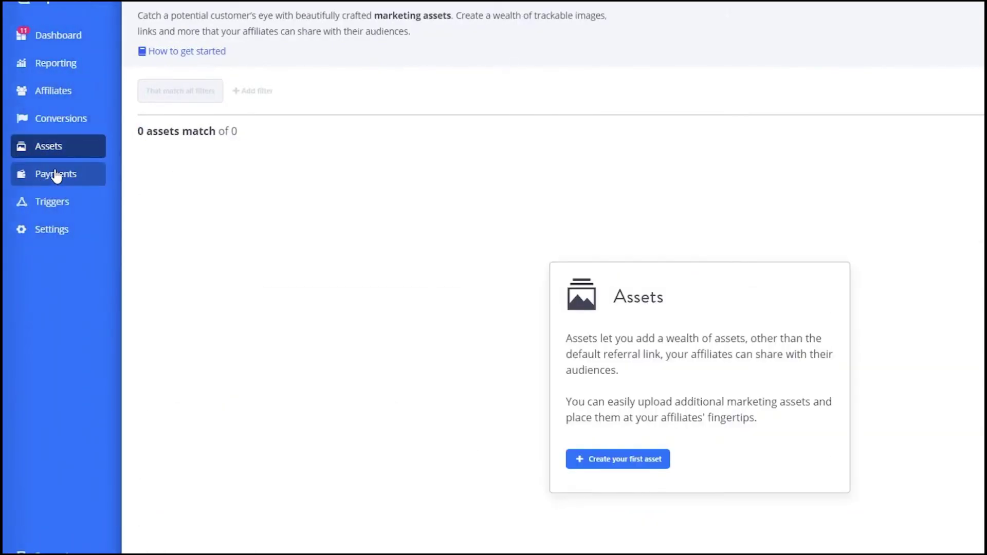
pyautogui.click(636, 459)
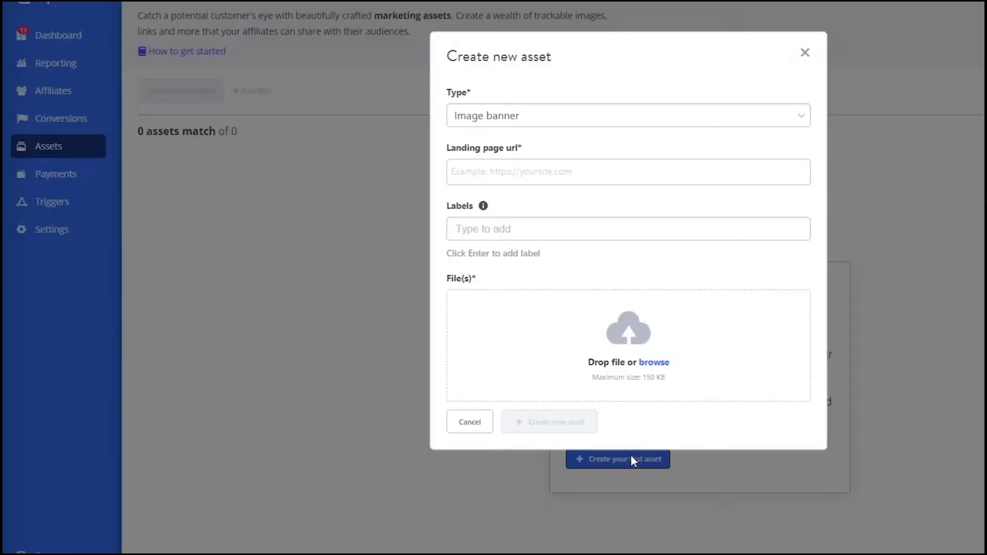
pyautogui.click(470, 116)
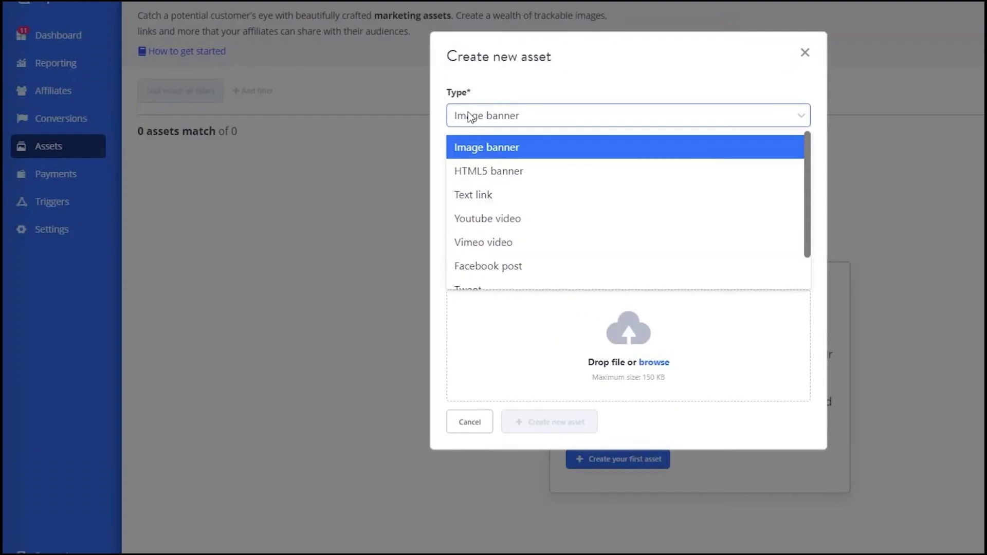
pyautogui.click(471, 117)
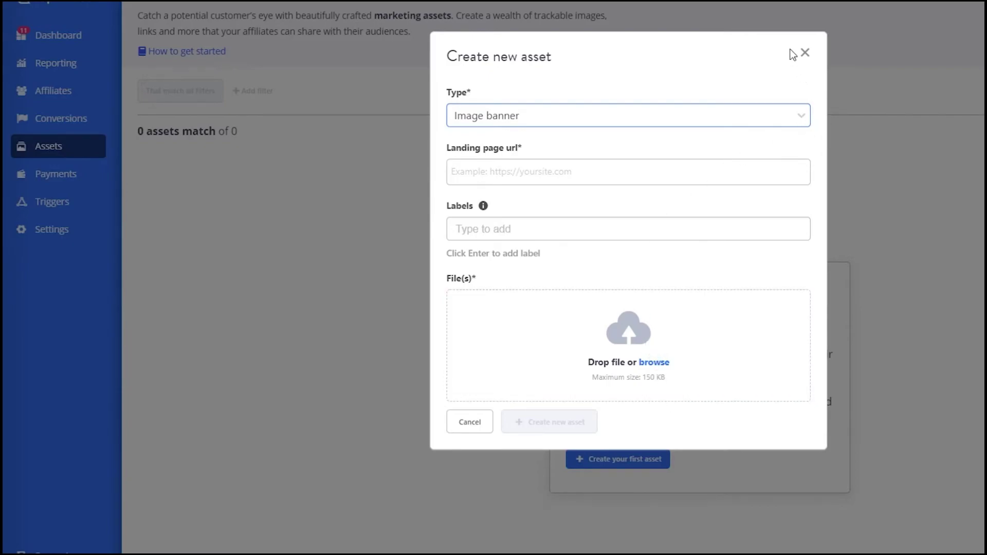
pyautogui.click(812, 54)
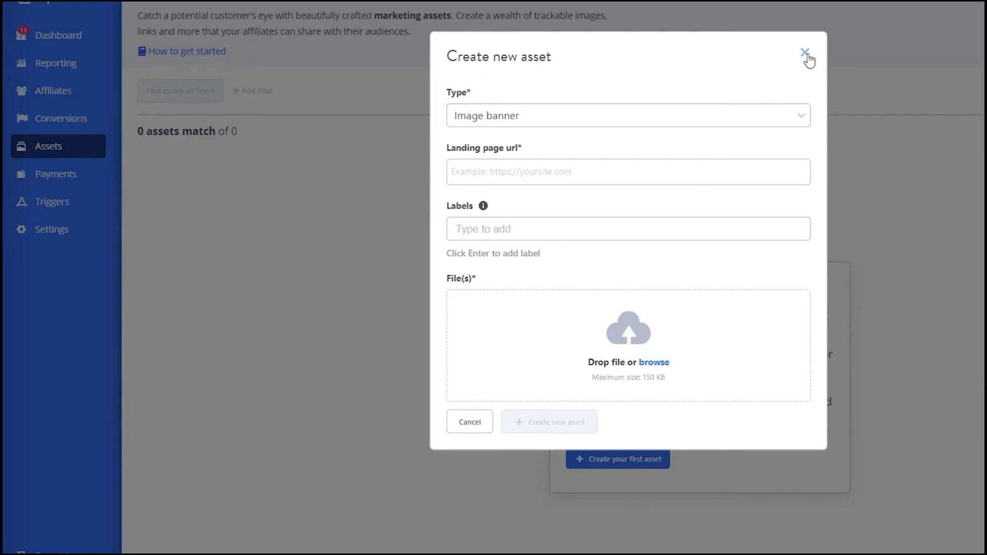
pyautogui.click(806, 54)
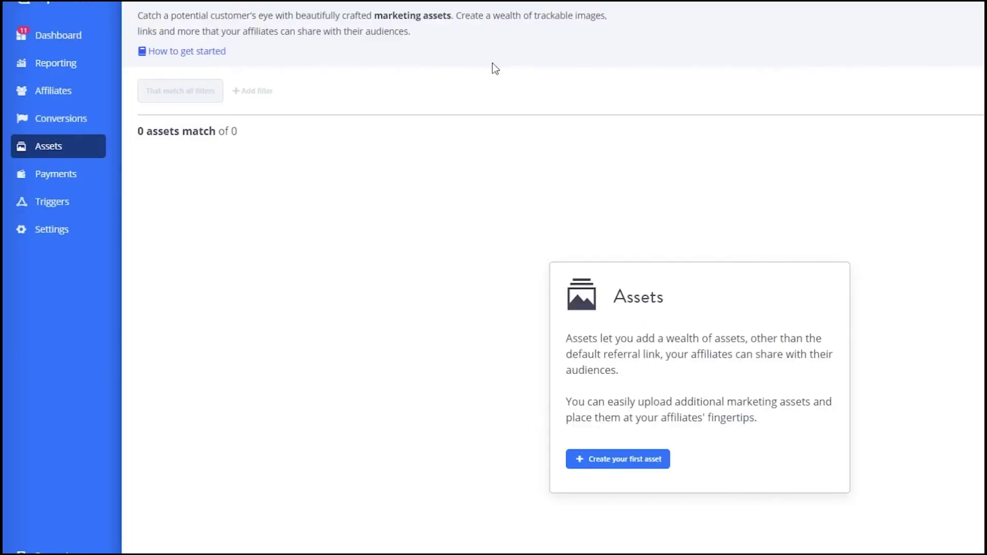
# On the Payments page, show open balances up to 10 August 2021
pyautogui.click(73, 174)
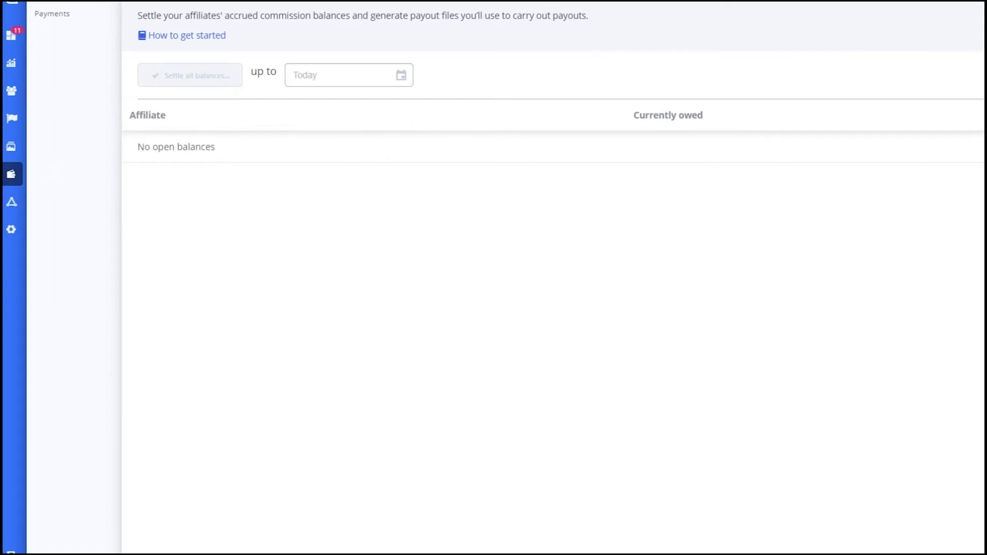
pyautogui.click(308, 78)
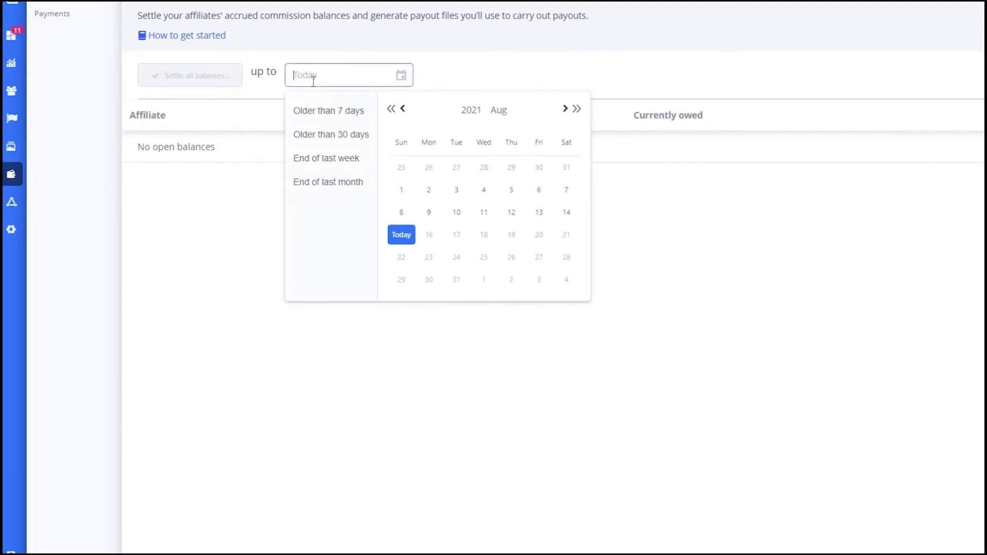
pyautogui.click(456, 212)
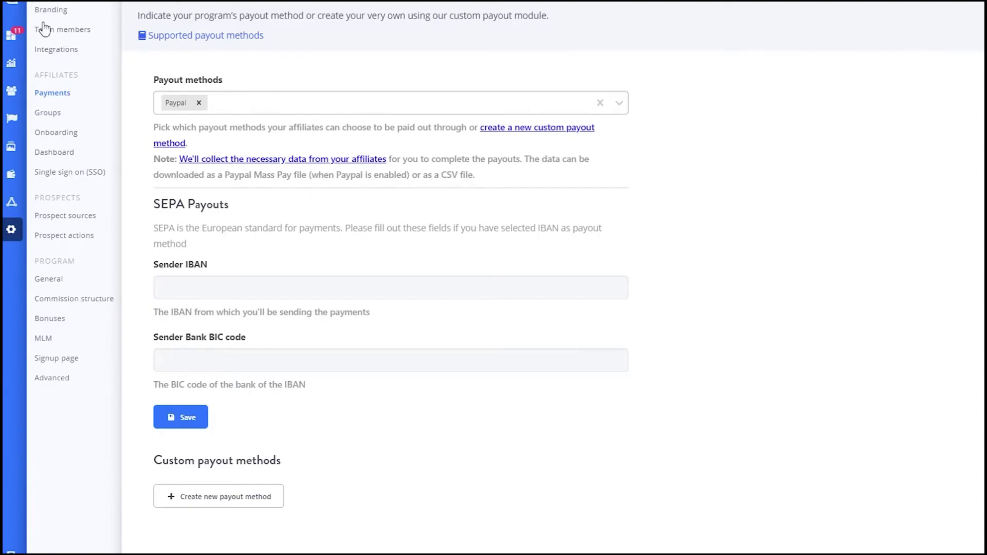
# Review the onboarding custom sign-up questions, then revisit the Assets and Affiliates pages
pyautogui.click(72, 133)
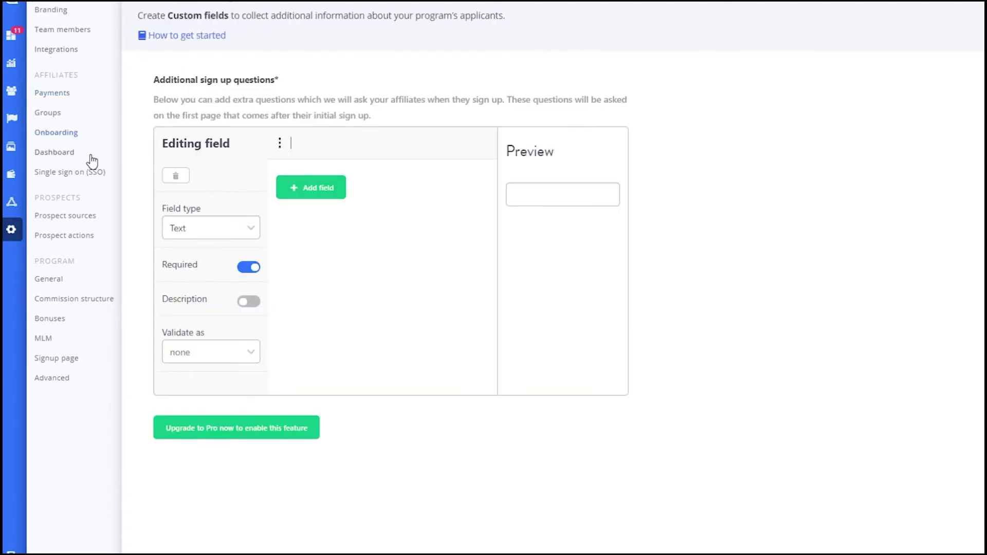
pyautogui.click(12, 149)
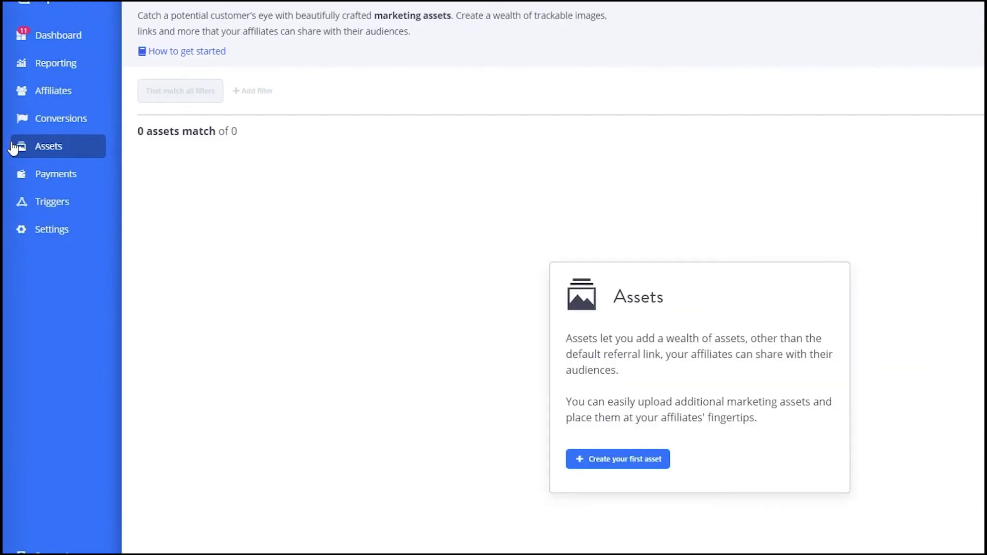
pyautogui.click(18, 93)
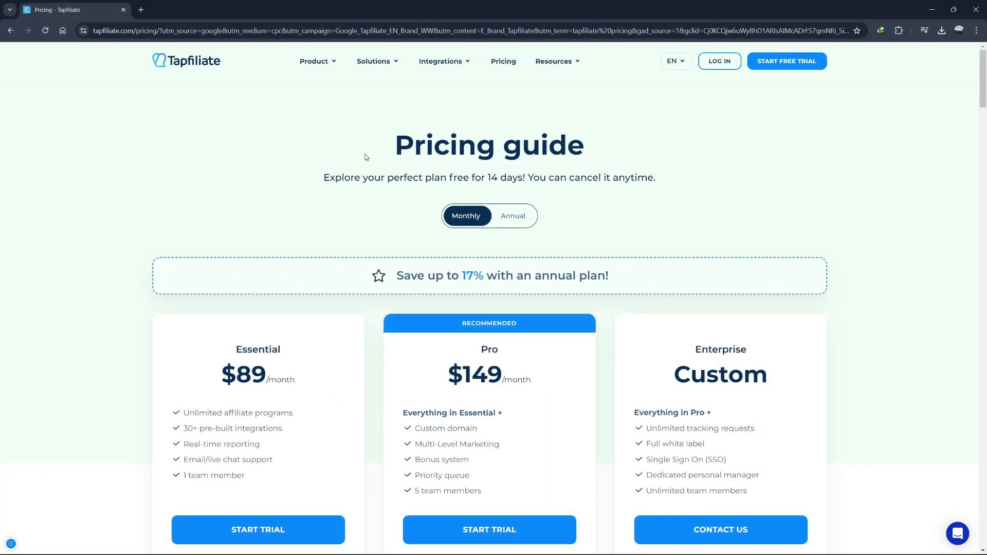
pyautogui.moveTo(363, 178); pyautogui.dragTo(595, 145)
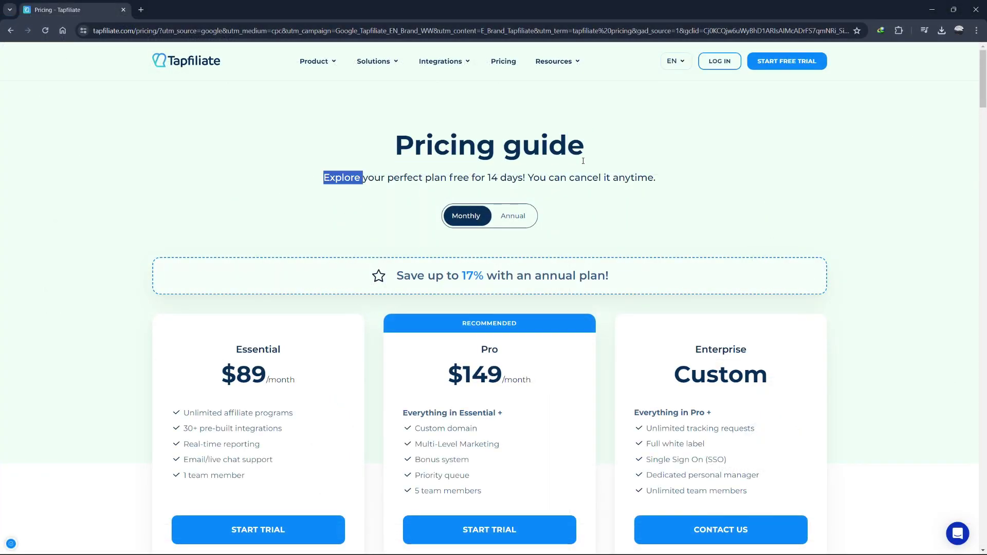
pyautogui.click(611, 193)
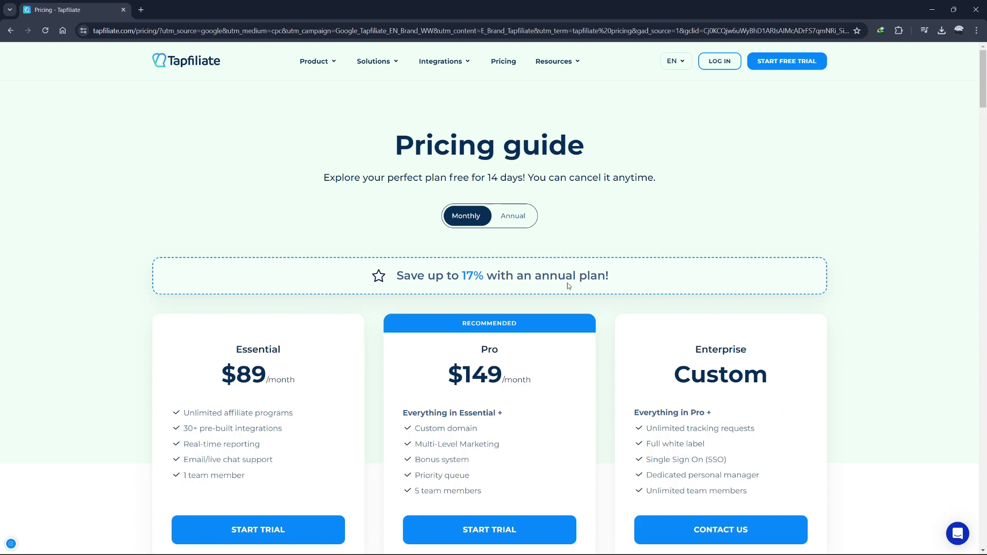
pyautogui.scroll(-1, 636, 404)
pyautogui.scroll(-1, 636, 405)
pyautogui.moveTo(211, 252); pyautogui.dragTo(287, 253)
pyautogui.click(287, 253)
pyautogui.moveTo(461, 258); pyautogui.dragTo(507, 254)
pyautogui.moveTo(693, 254); pyautogui.dragTo(772, 260)
pyautogui.click(770, 263)
pyautogui.scroll(-1, 417, 281)
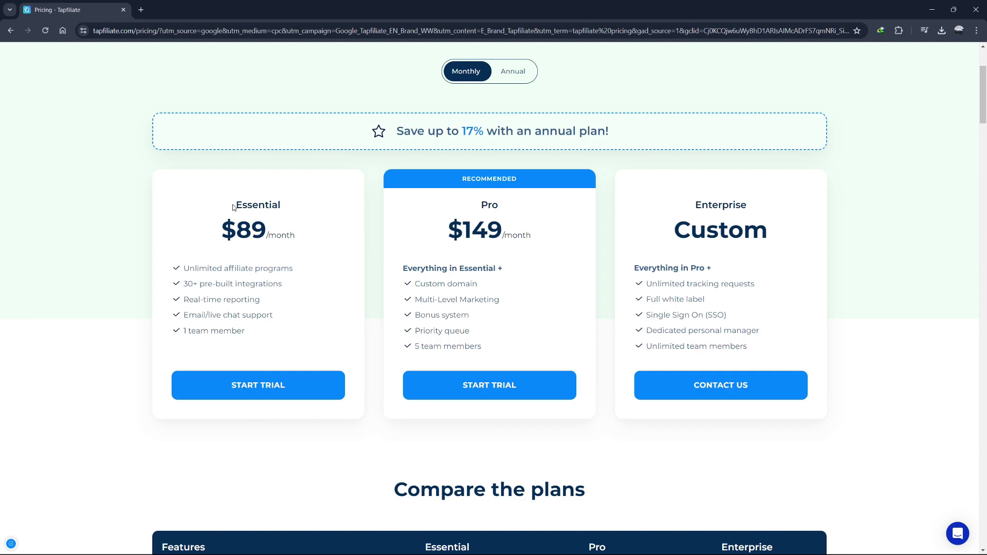
pyautogui.moveTo(234, 207); pyautogui.dragTo(296, 206)
pyautogui.click(298, 209)
pyautogui.moveTo(202, 242); pyautogui.dragTo(271, 233)
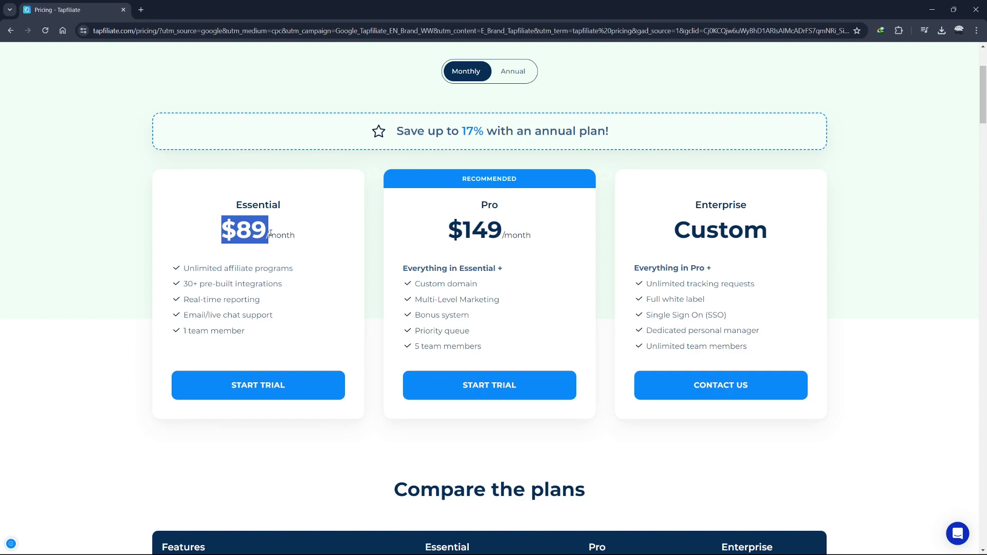
pyautogui.click(196, 245)
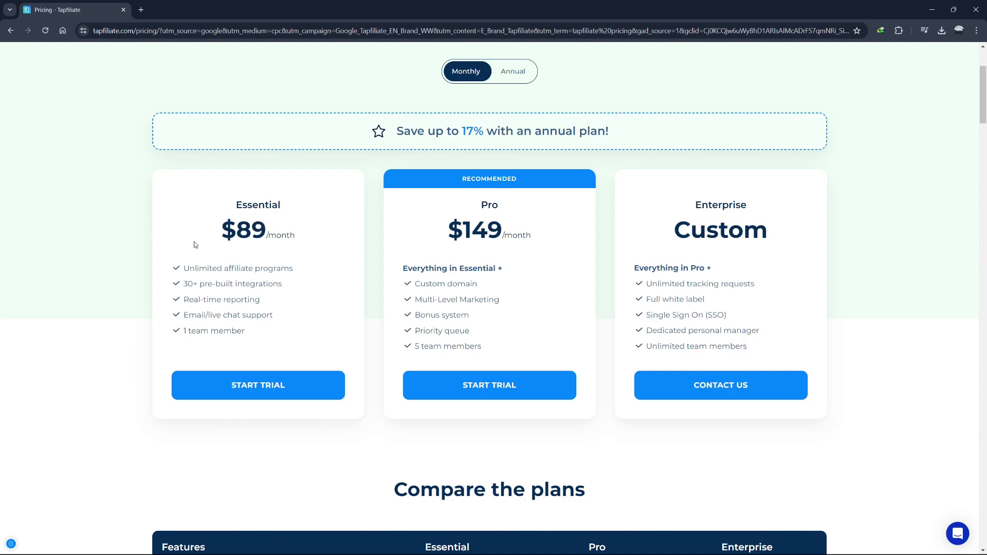
pyautogui.moveTo(184, 269); pyautogui.dragTo(282, 346)
pyautogui.click(282, 286)
pyautogui.click(282, 345)
pyautogui.moveTo(474, 209); pyautogui.dragTo(514, 208)
pyautogui.click(517, 209)
pyautogui.moveTo(435, 232); pyautogui.dragTo(513, 234)
pyautogui.click(546, 232)
pyautogui.moveTo(478, 286); pyautogui.dragTo(413, 287)
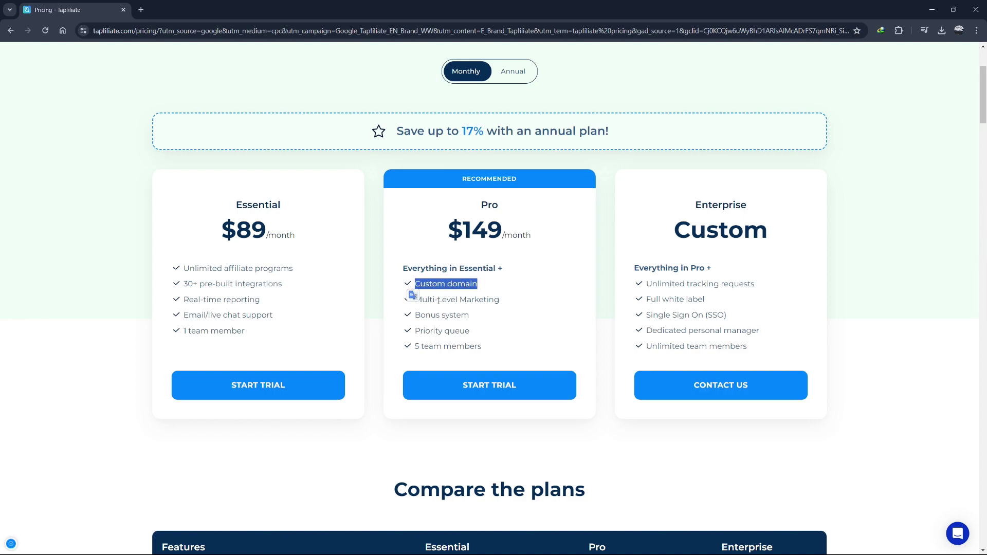
pyautogui.moveTo(470, 315); pyautogui.dragTo(414, 346)
pyautogui.click(451, 362)
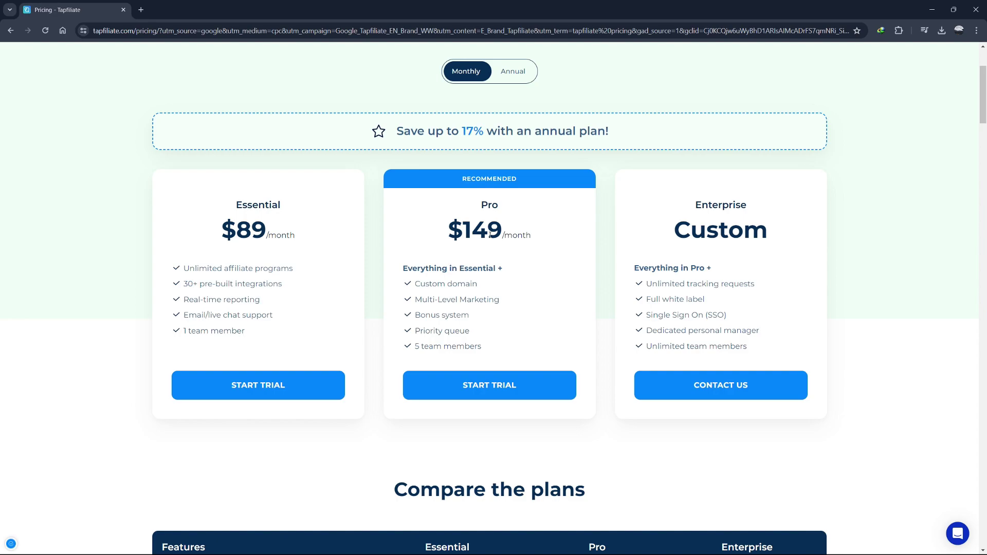
pyautogui.moveTo(692, 204); pyautogui.dragTo(774, 207)
pyautogui.click(773, 206)
pyautogui.moveTo(672, 228); pyautogui.dragTo(769, 231)
pyautogui.click(782, 264)
pyautogui.moveTo(646, 288); pyautogui.dragTo(753, 290)
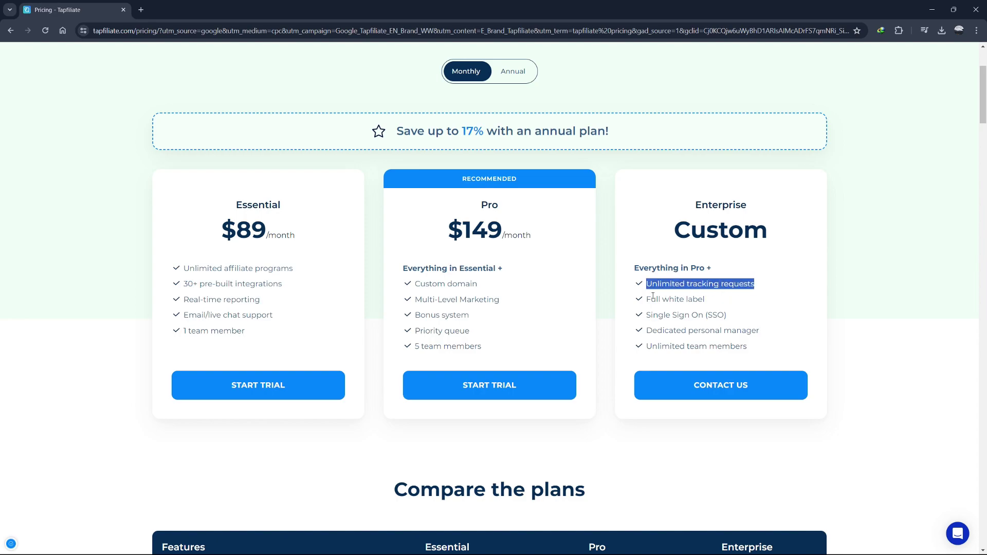
pyautogui.moveTo(647, 300); pyautogui.dragTo(706, 301)
pyautogui.moveTo(646, 315); pyautogui.dragTo(745, 320)
pyautogui.moveTo(645, 331); pyautogui.dragTo(784, 331)
pyautogui.moveTo(647, 348); pyautogui.dragTo(763, 345)
pyautogui.click(763, 346)
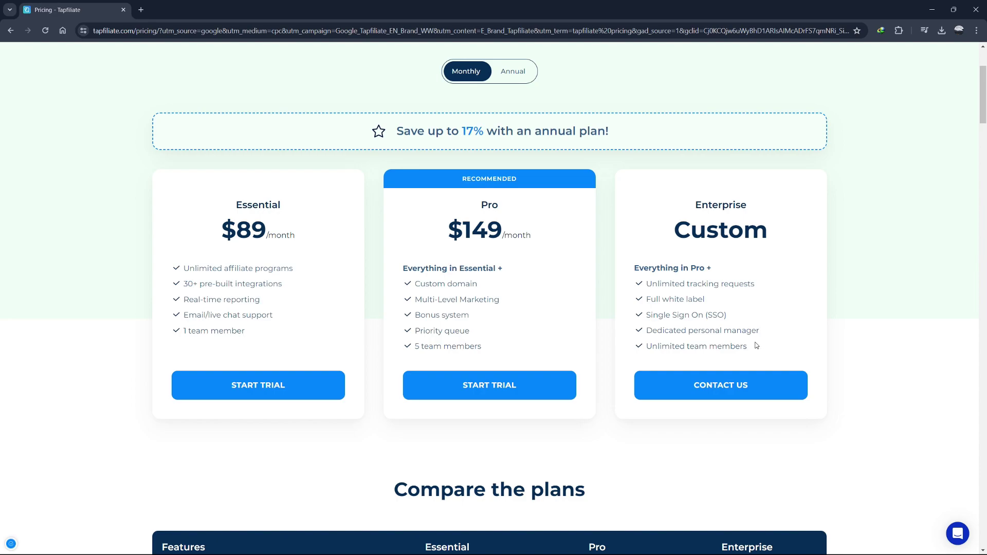